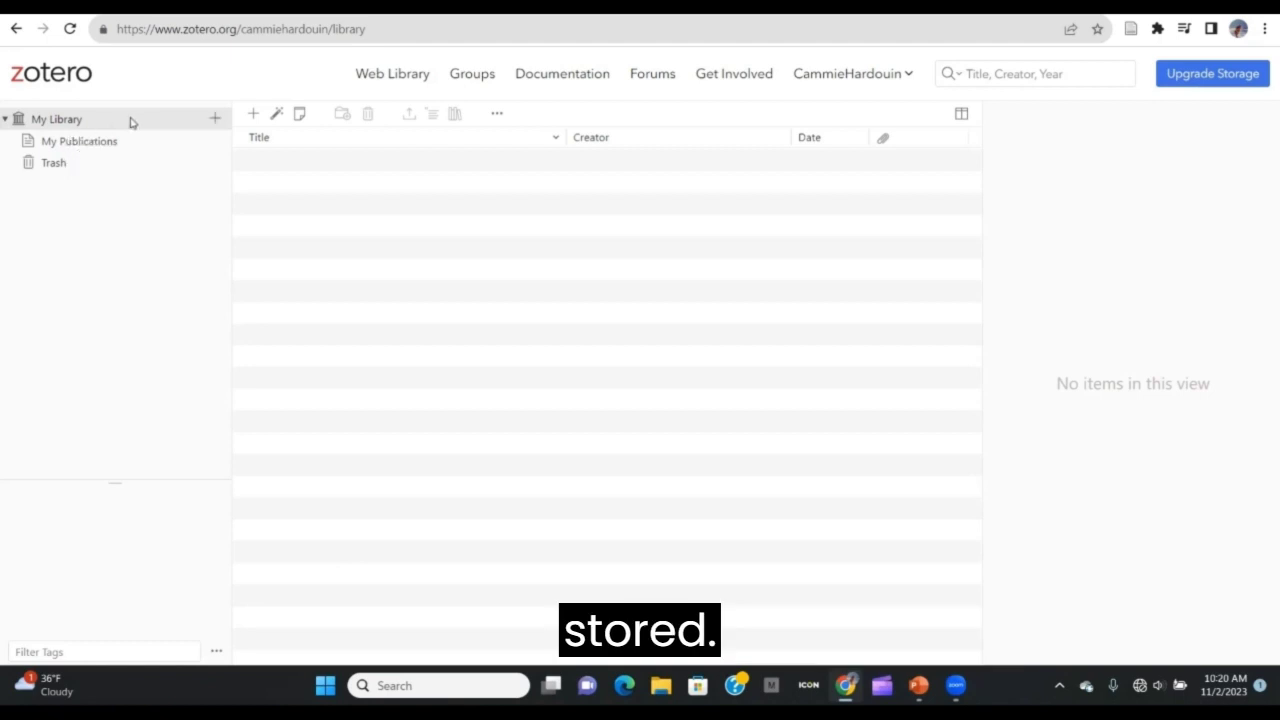
- Create a new collection named "Research Project SLIS" in My Library
click(215, 121)
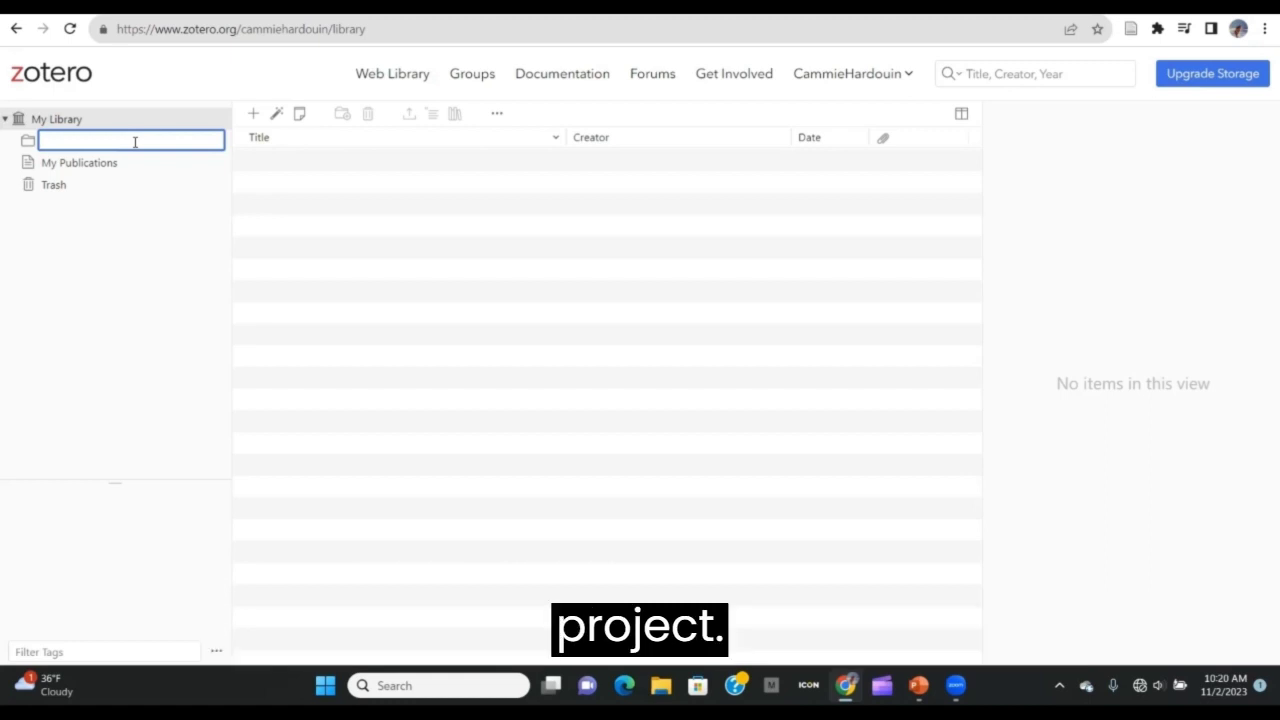
text(Research Project SLIS)
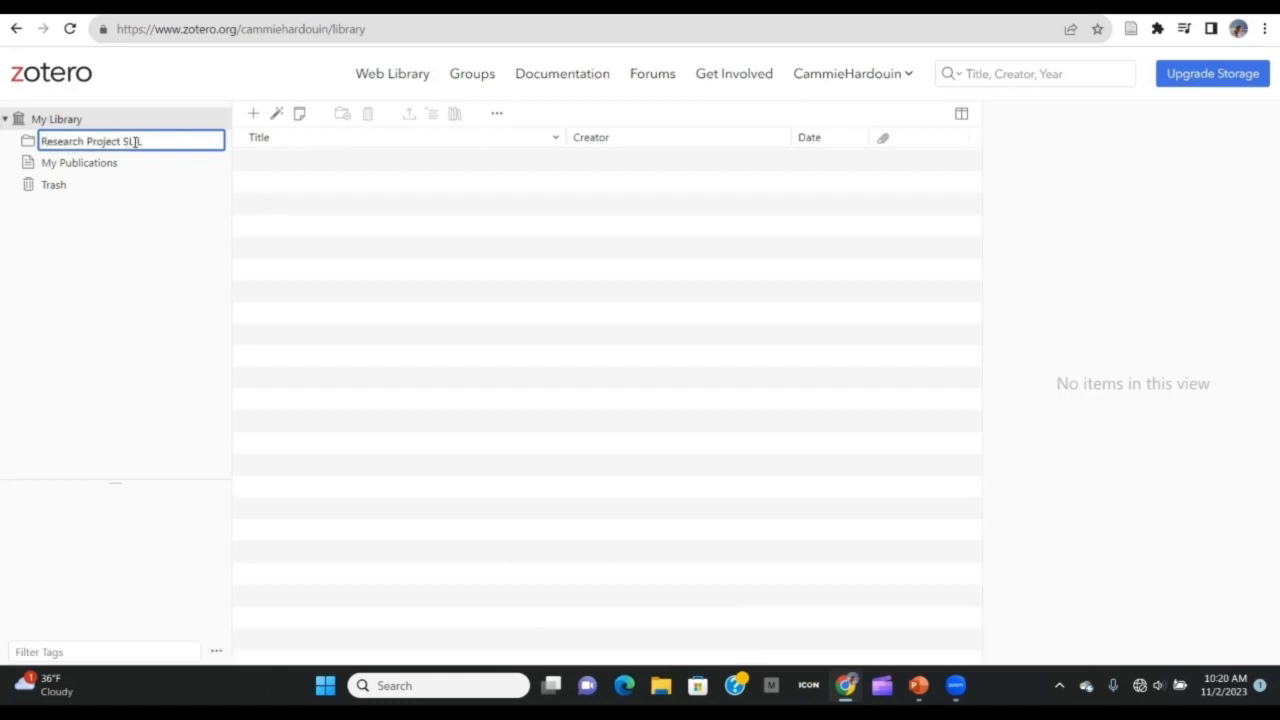
key(Return)
click(254, 115)
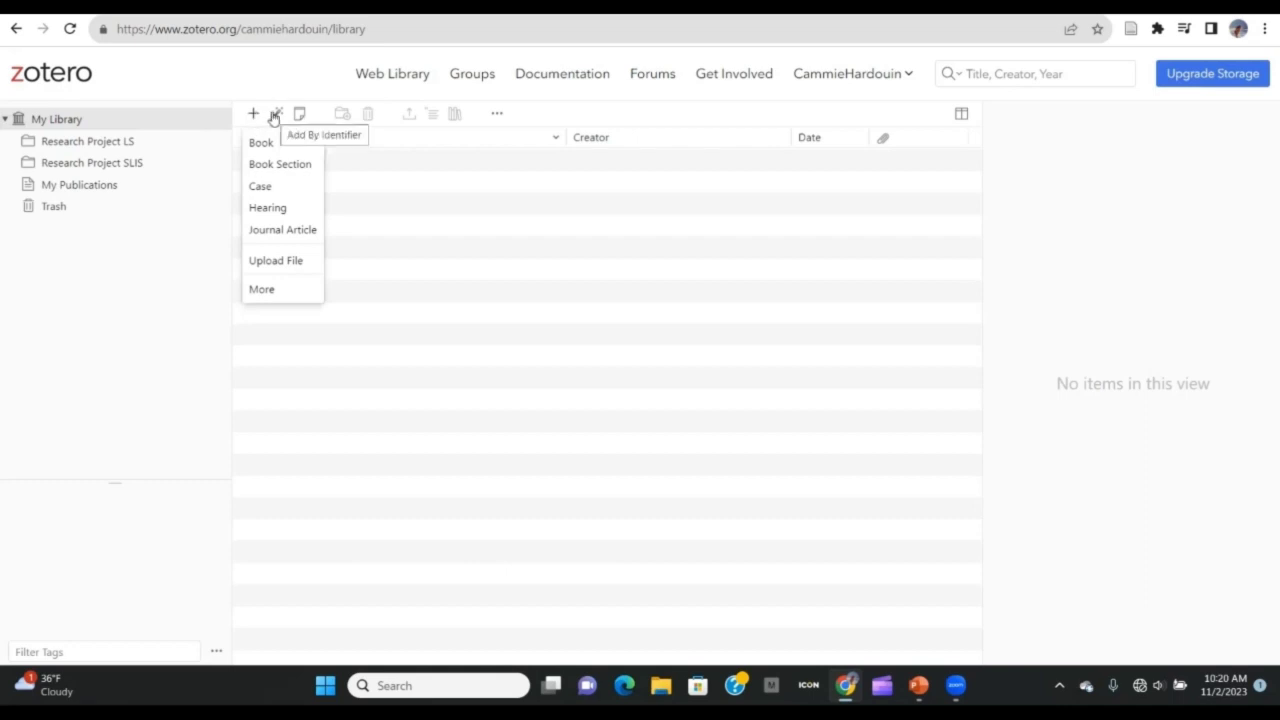
click(274, 115)
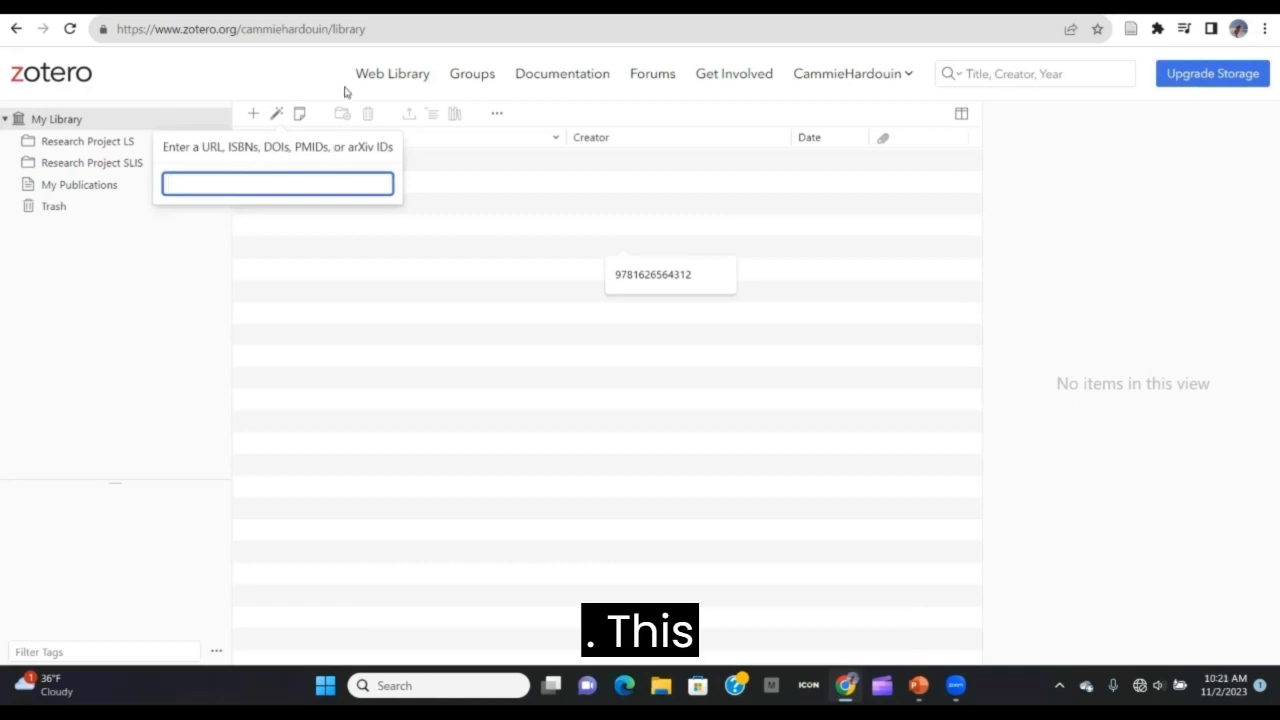
click(300, 117)
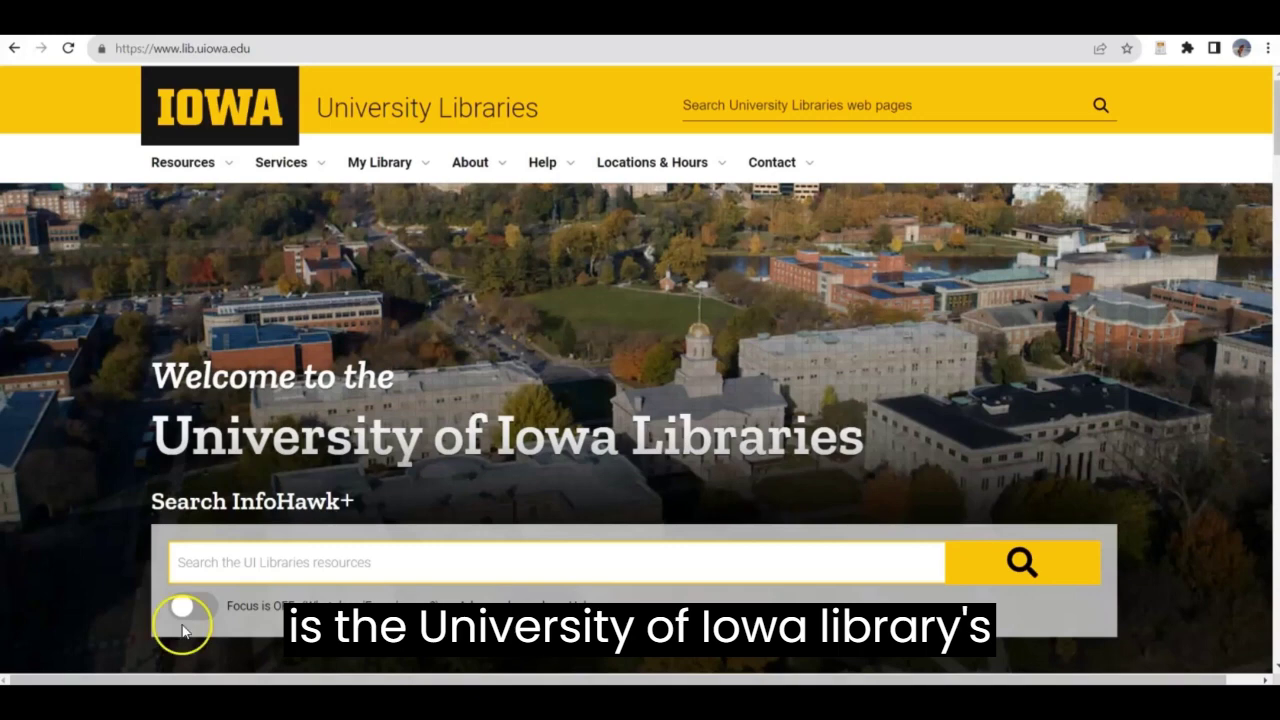
- Search the University of Iowa Libraries InfoHawk+ catalog for "intellectual freedom AND libraries"
click(206, 562)
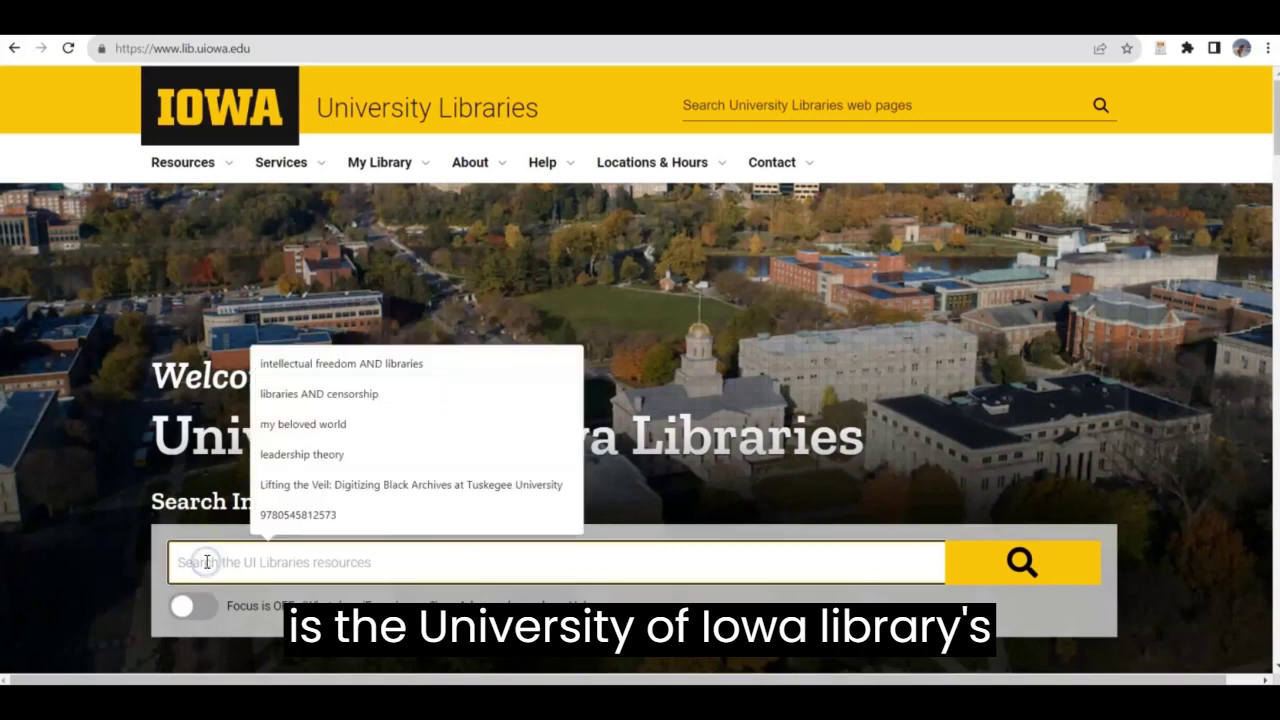
text(intellectual freedom AND libraries)
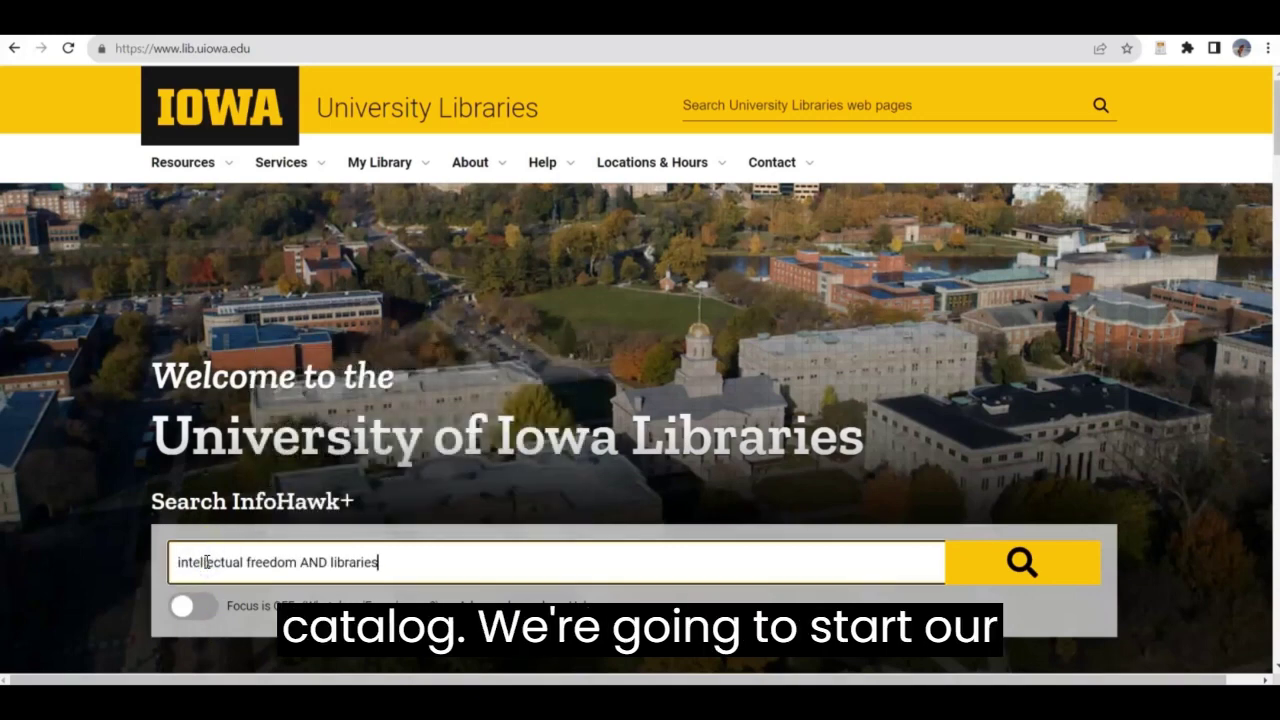
key(Return)
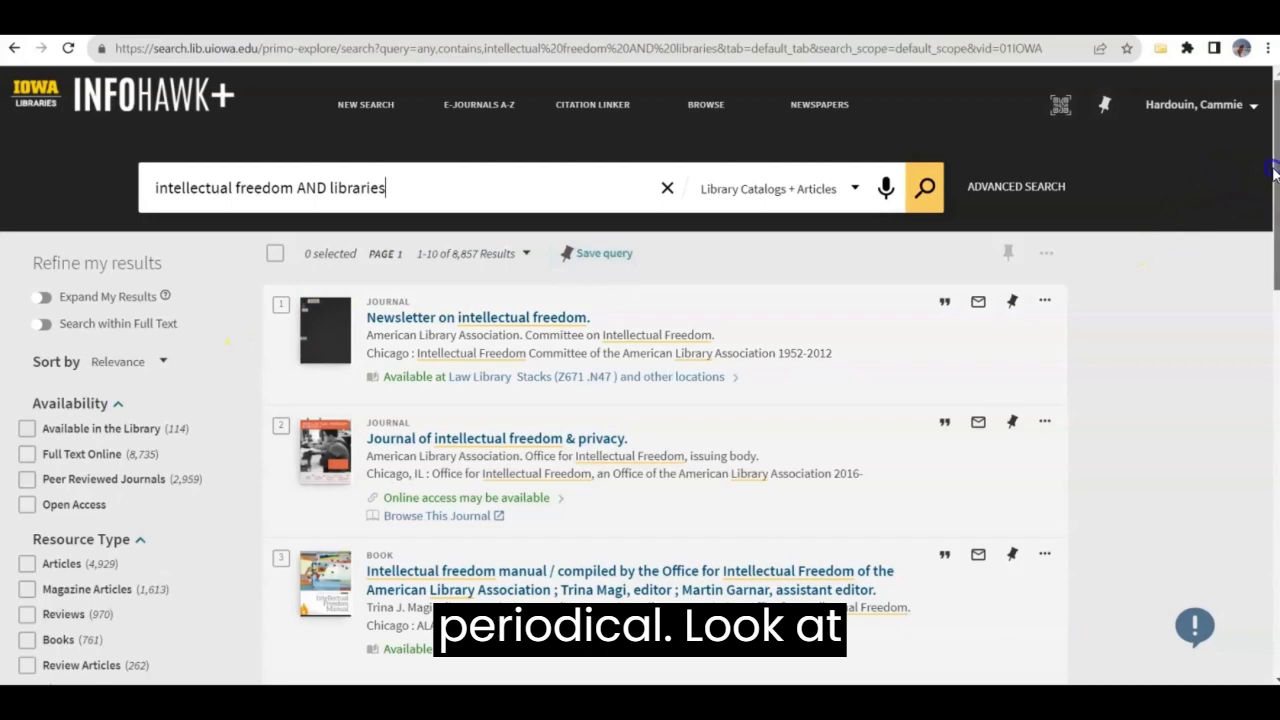
- Select Books as the resource type, set the creation date to start from 2020, and refine the catalog results
scroll(1275, 172, down, 3)
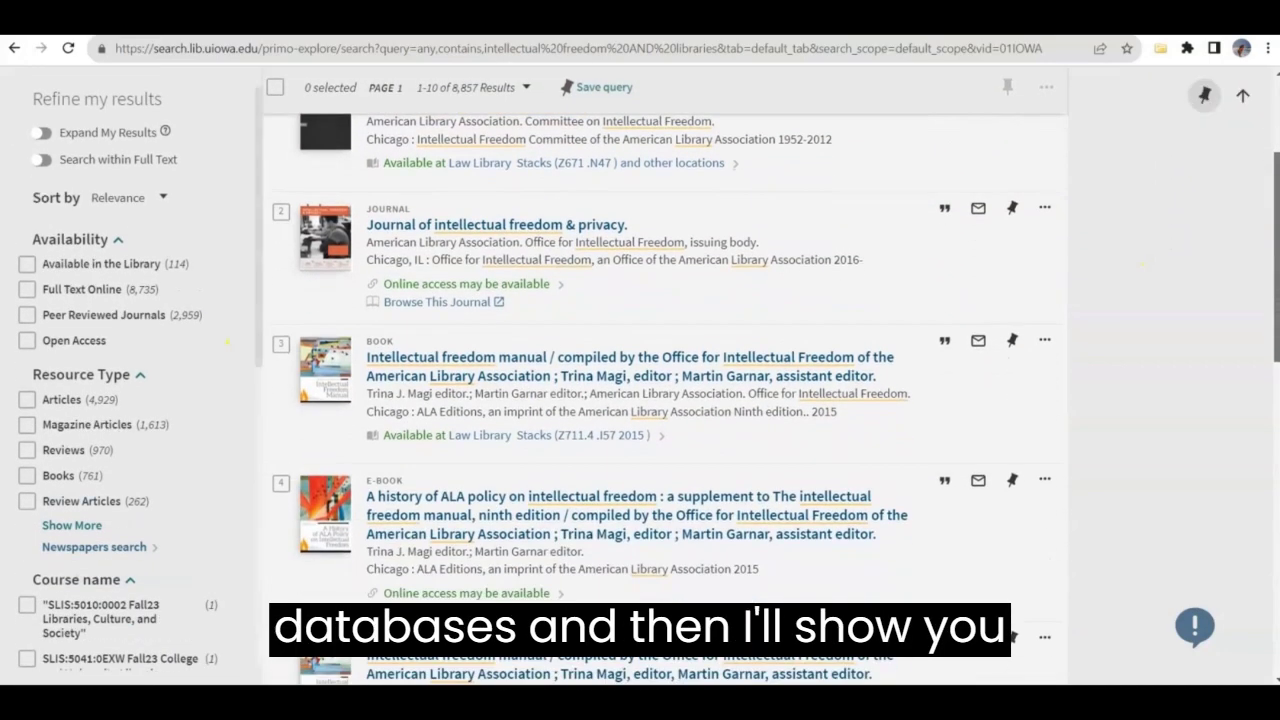
click(27, 476)
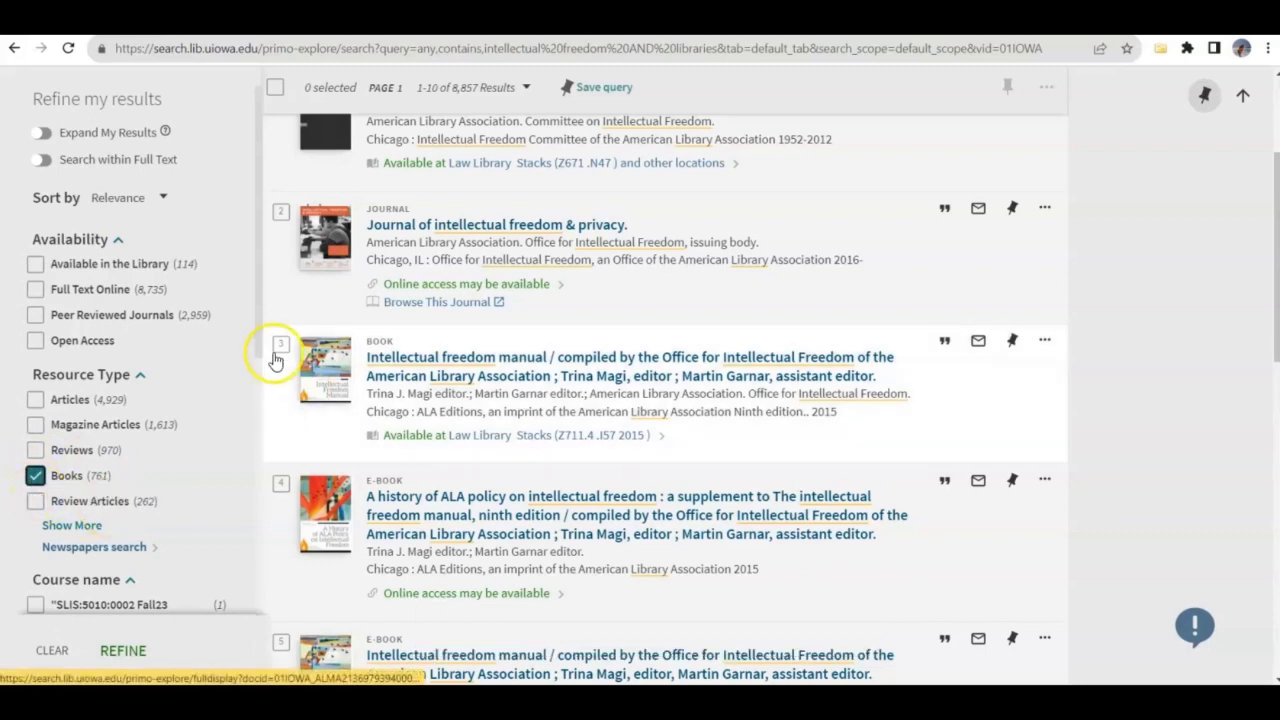
scroll(264, 380, down, 5)
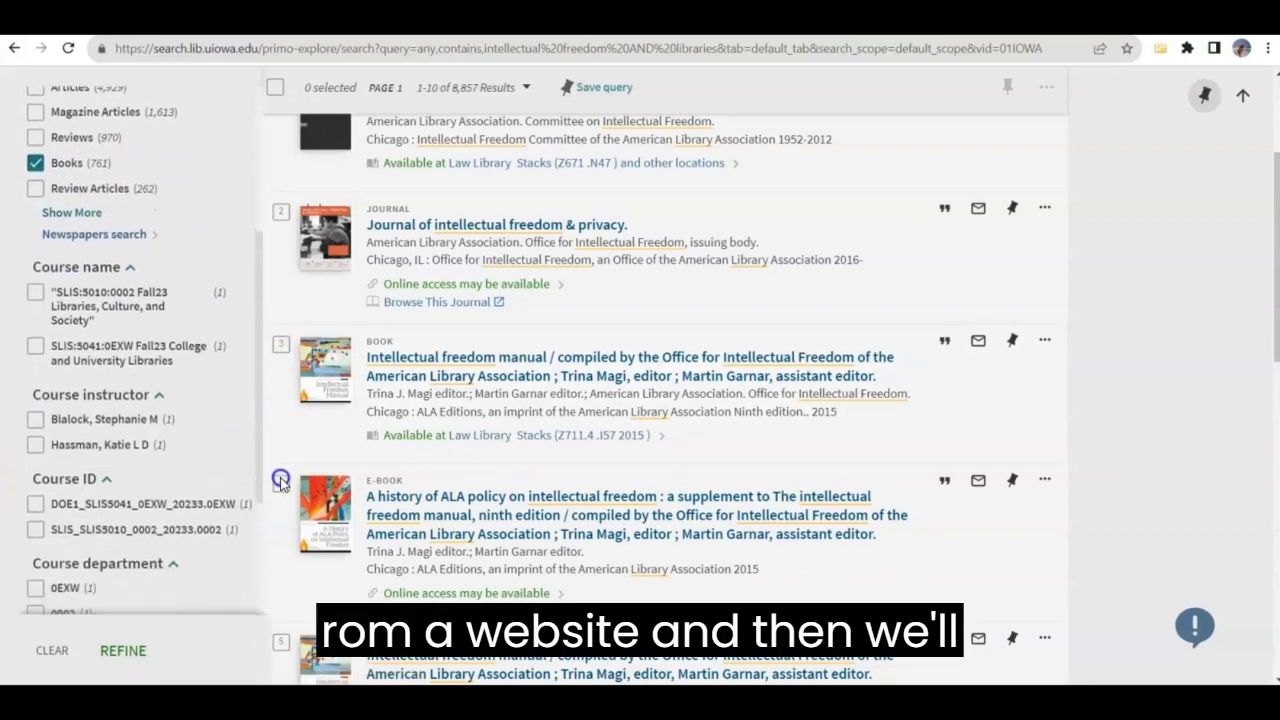
scroll(265, 505, down, 4)
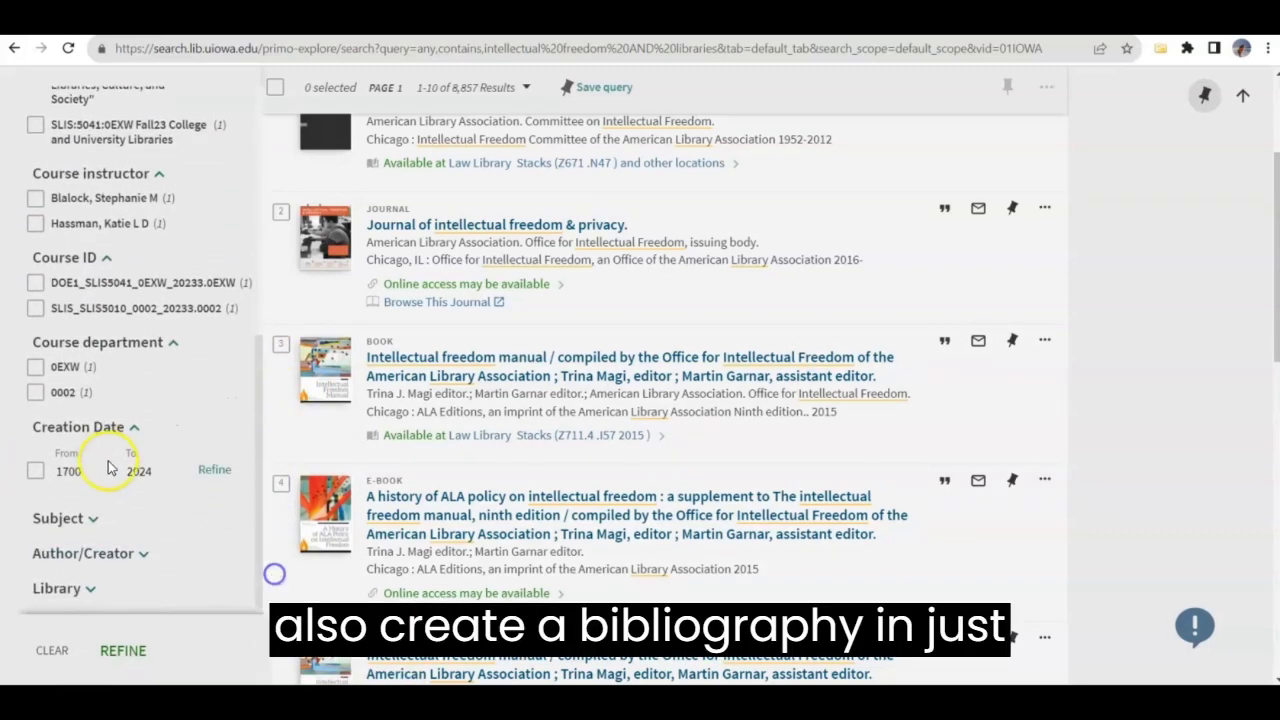
click(85, 472)
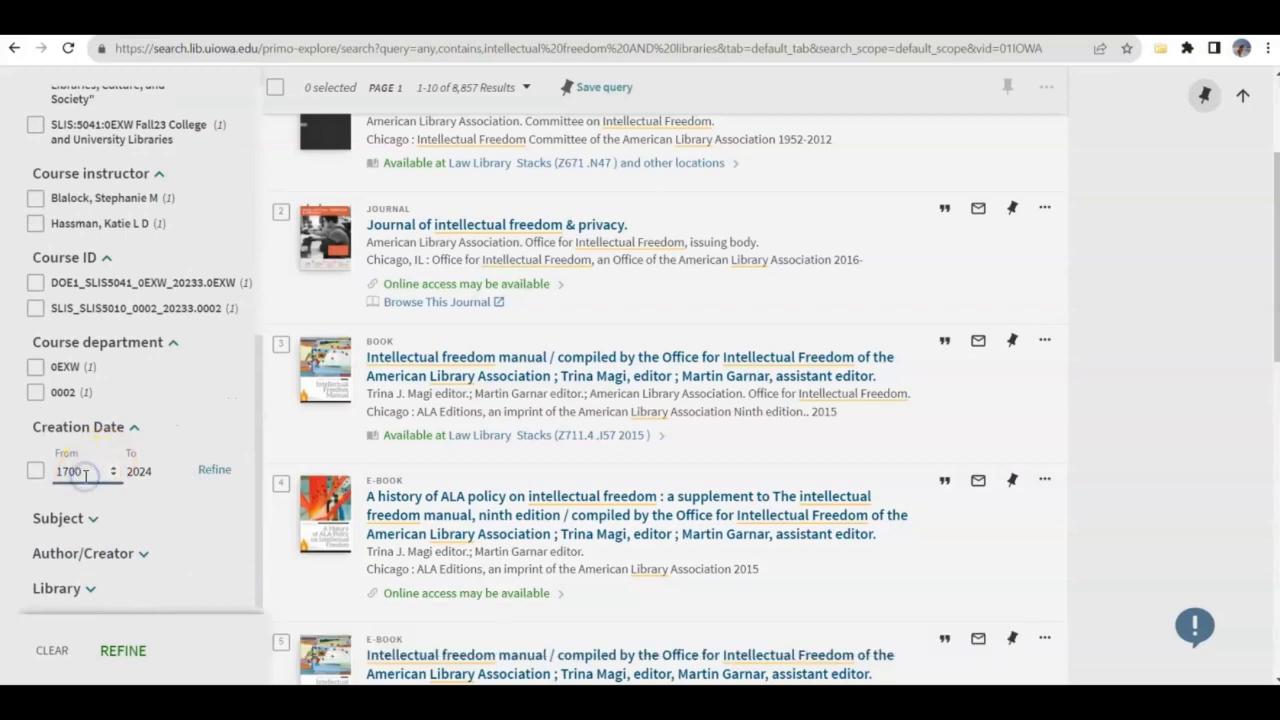
key(BackSpace)
key(BackSpace)
text(202)
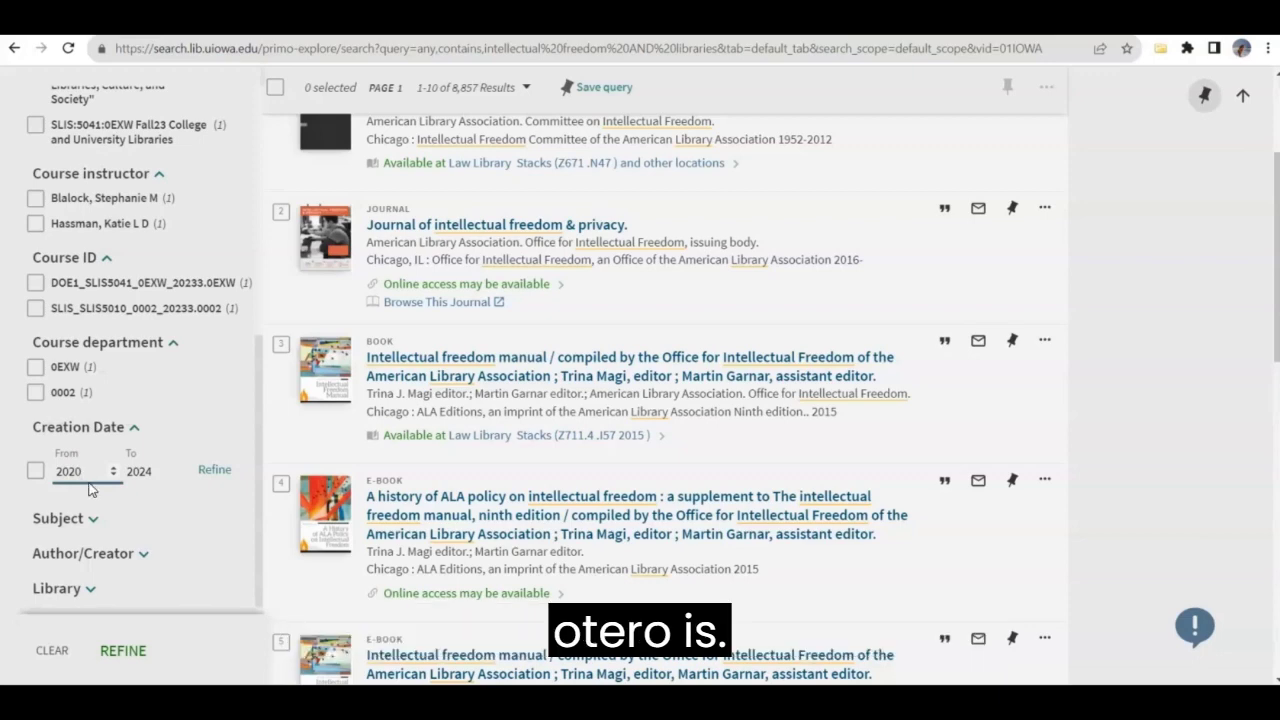
click(123, 650)
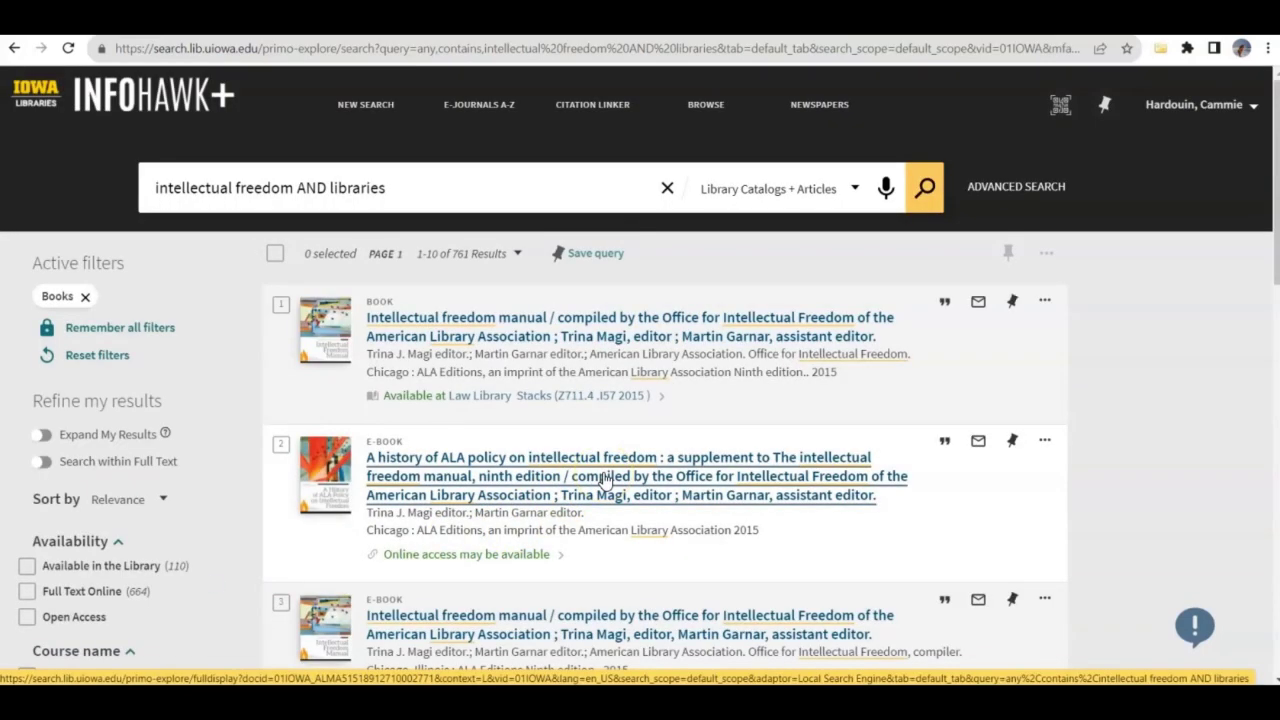
- Save the e-book "A history of ALA policy on intellectual freedom" to My Library in Zotero from its full record and close the record
click(603, 476)
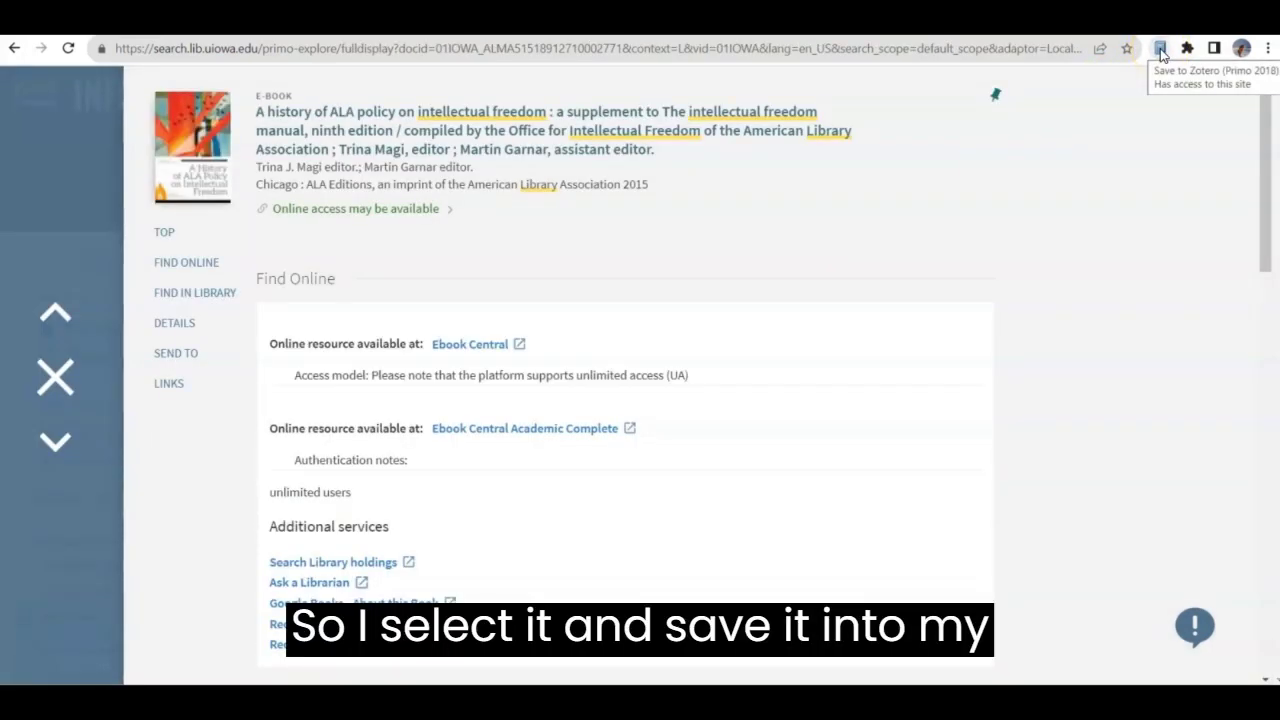
click(1160, 50)
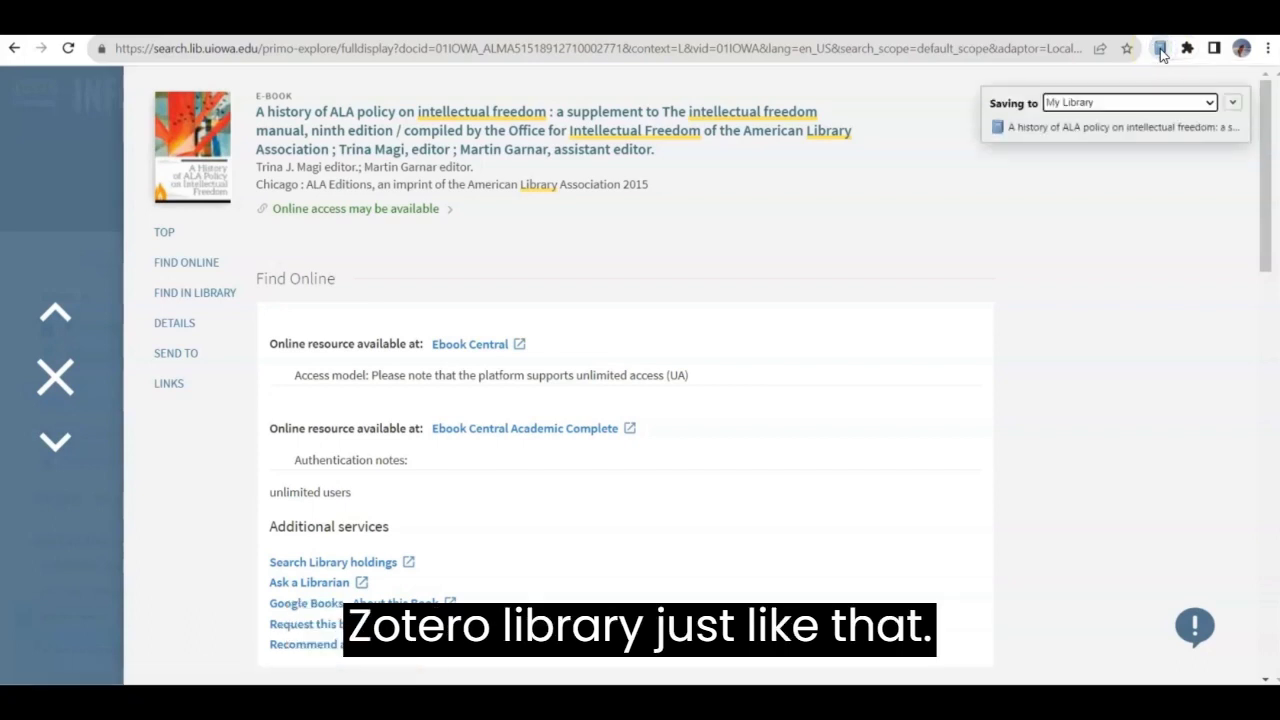
click(53, 379)
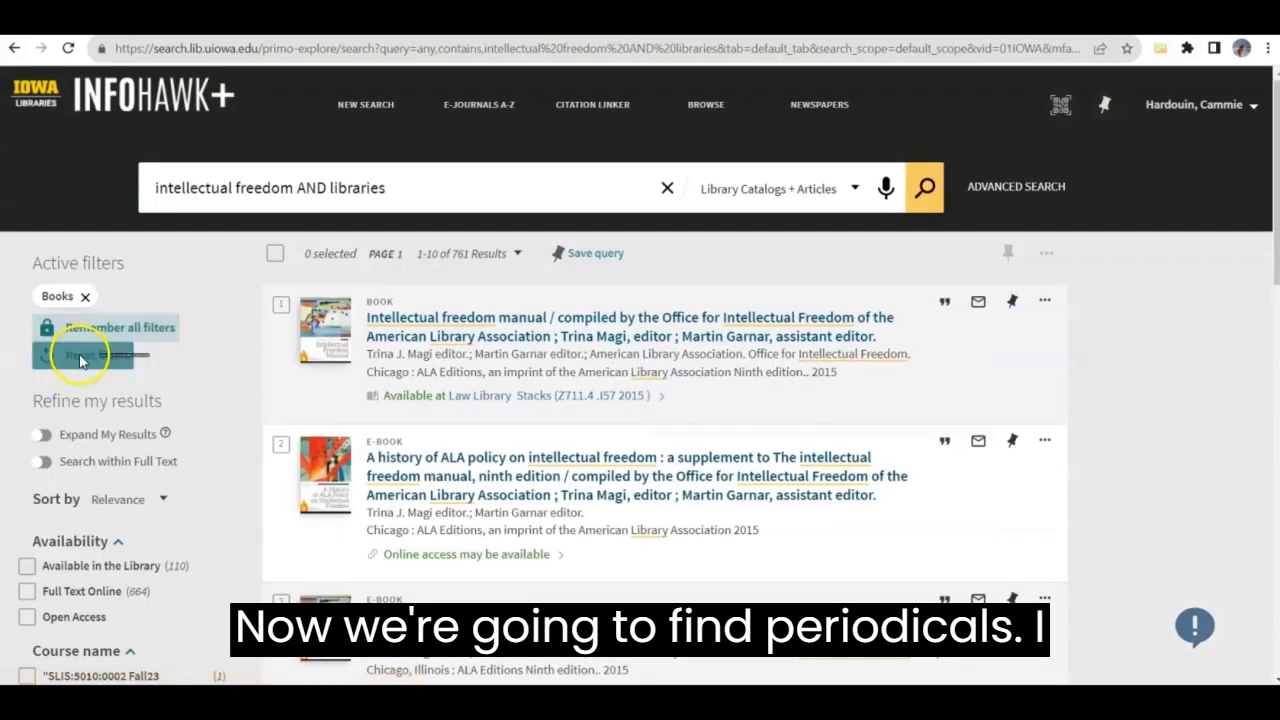
- Find the ERIC database in the A-Z Databases list and enter "intellectual freedom" AND "libraries" as its search terms
click(323, 378)
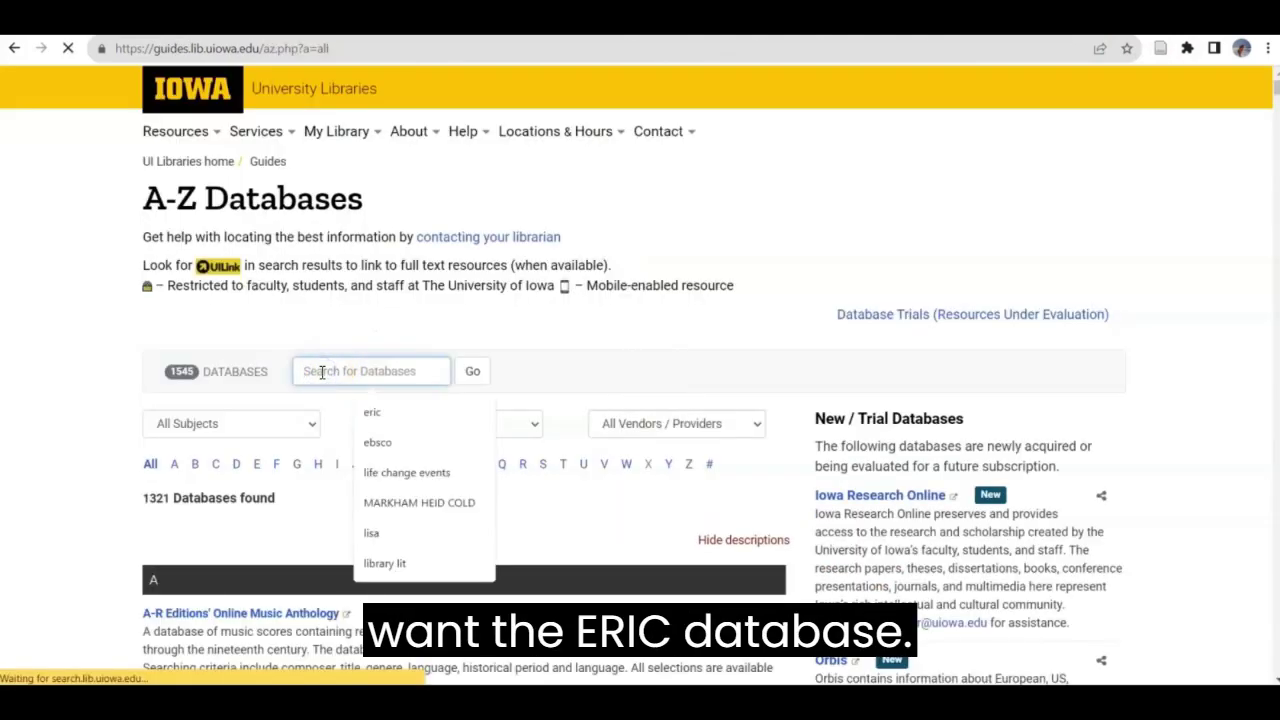
text(eric)
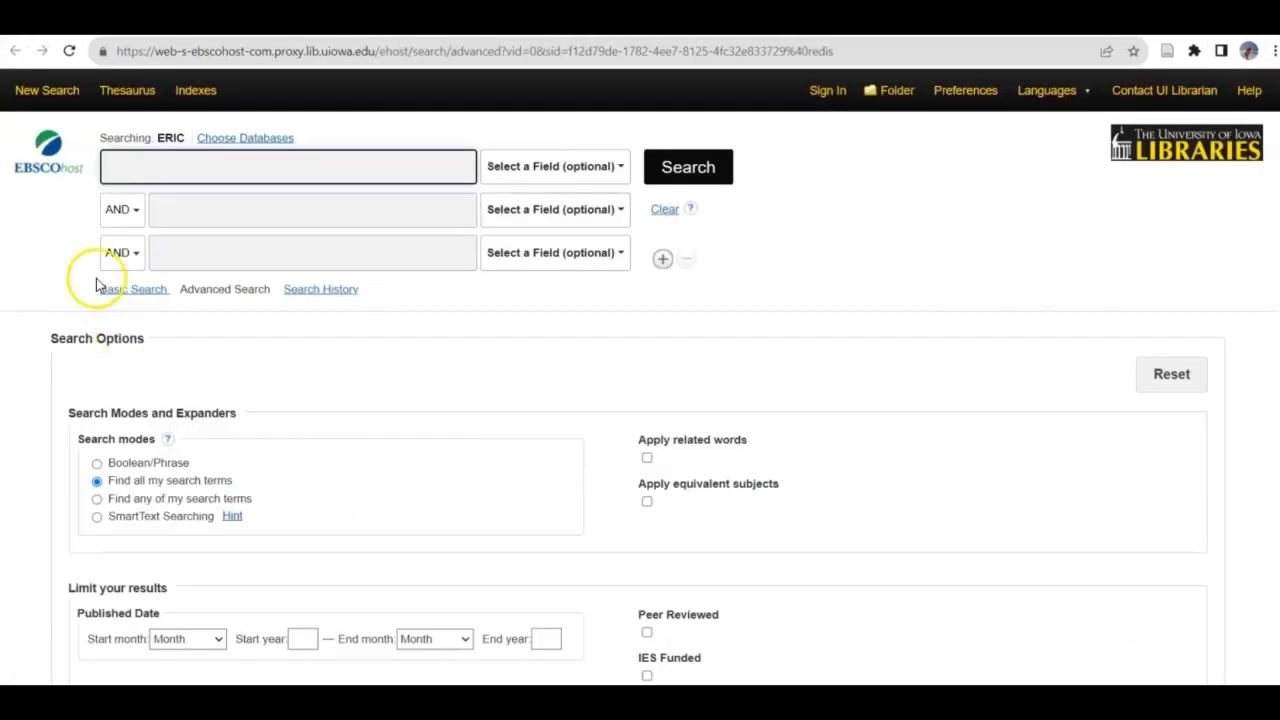
click(126, 165)
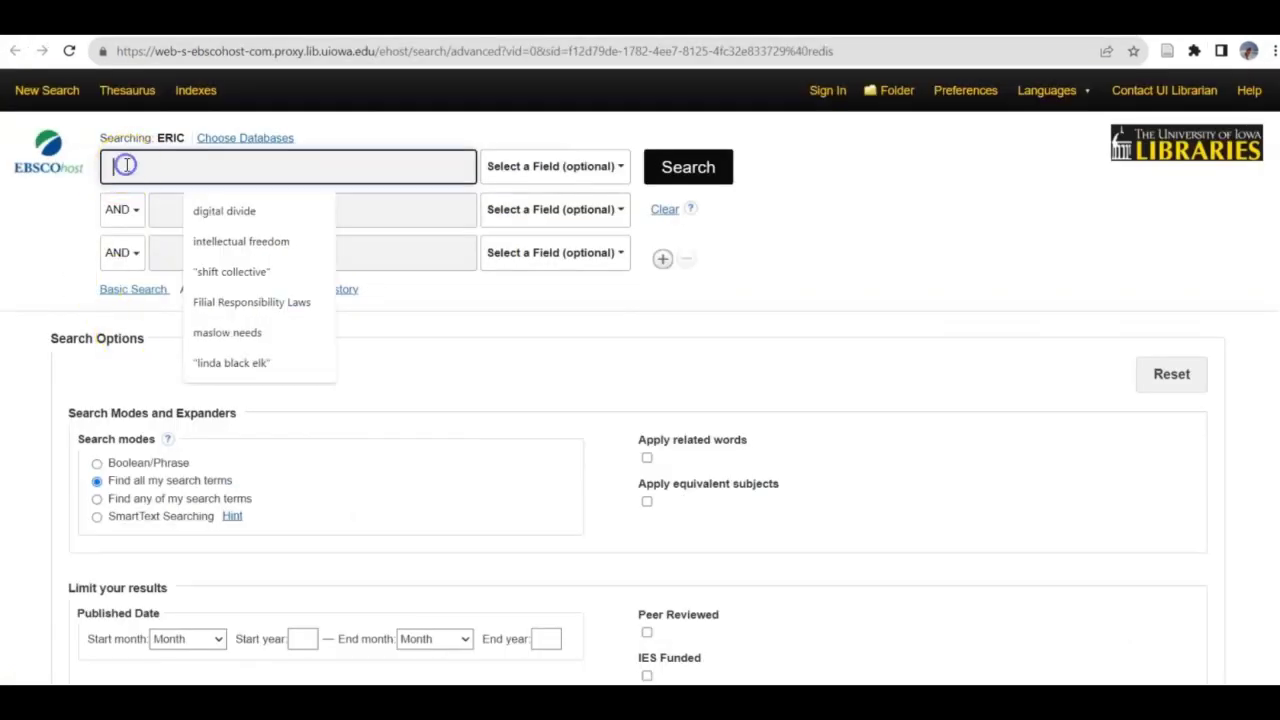
click(205, 230)
click(203, 220)
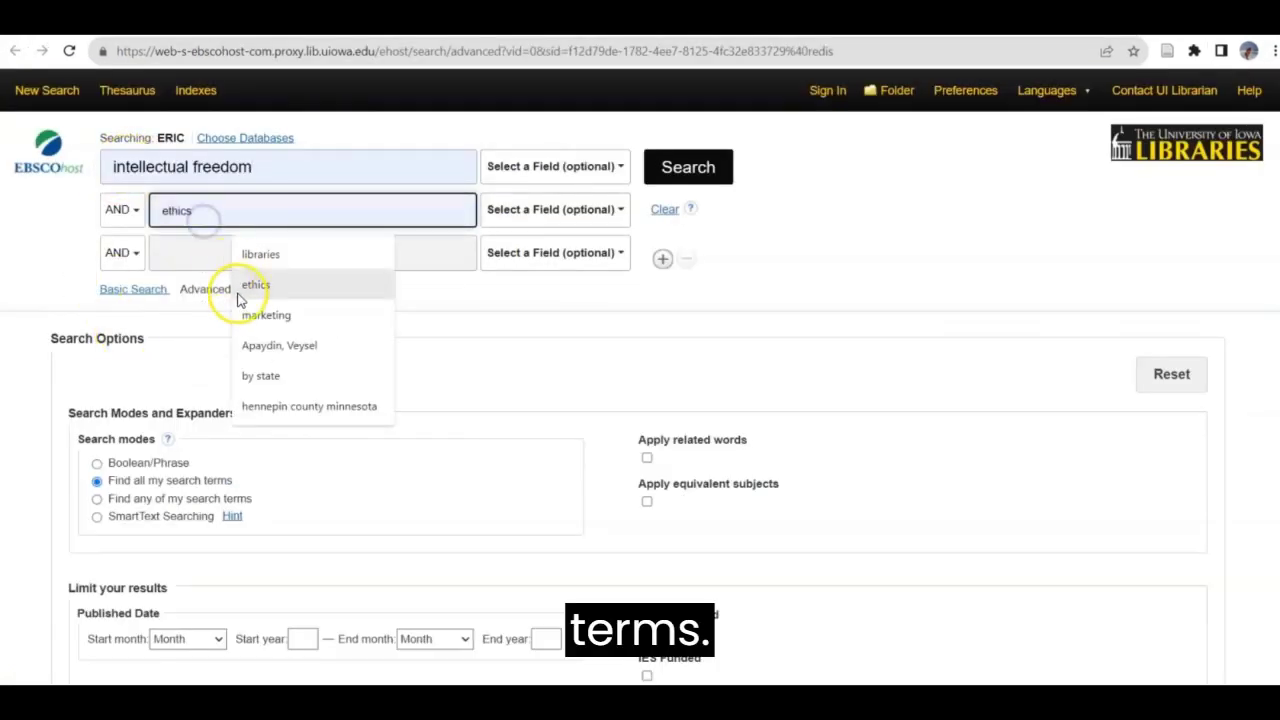
click(258, 254)
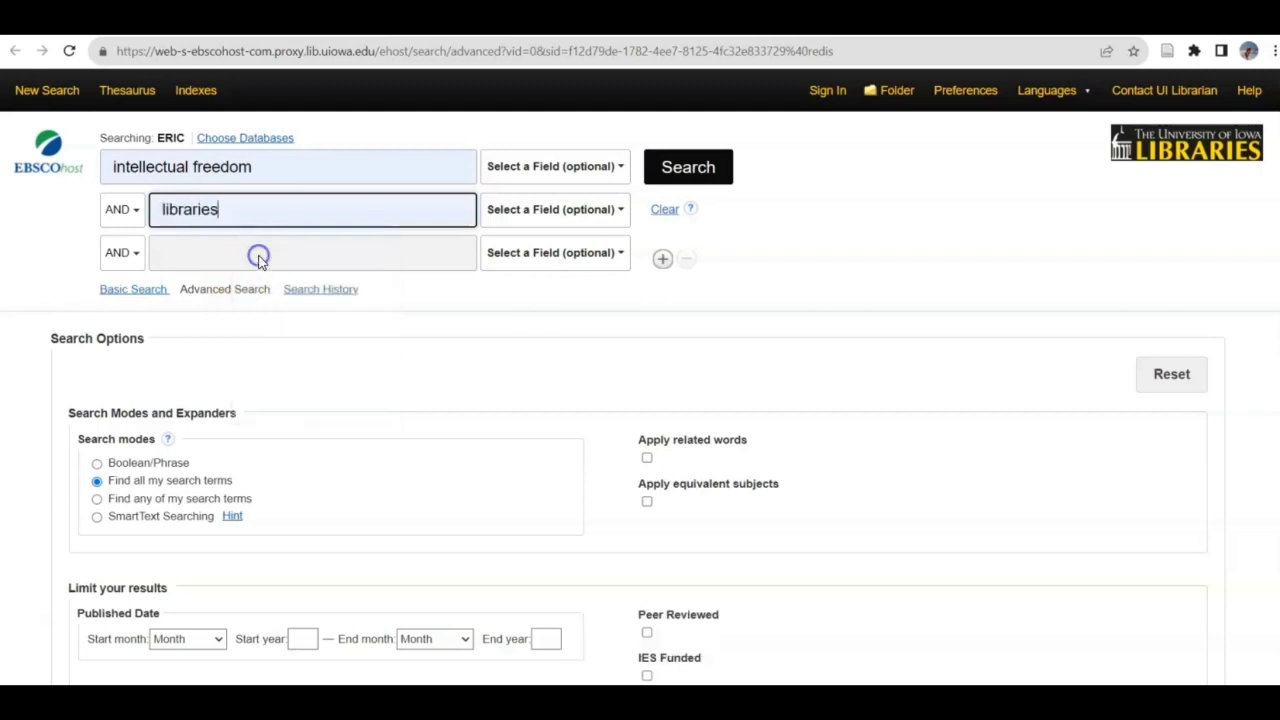
- Limit the published date to start year 2019 and end year 2024, and run the ERIC search
click(298, 640)
text(2)
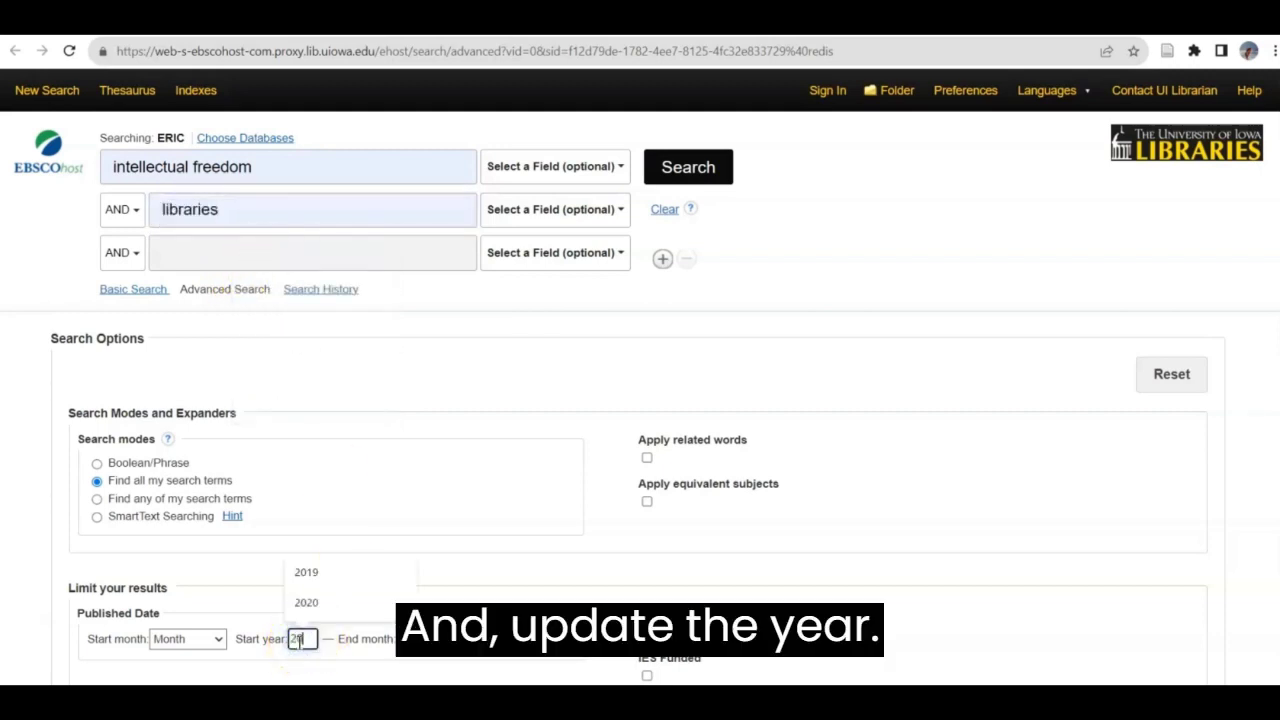
text(019)
click(540, 640)
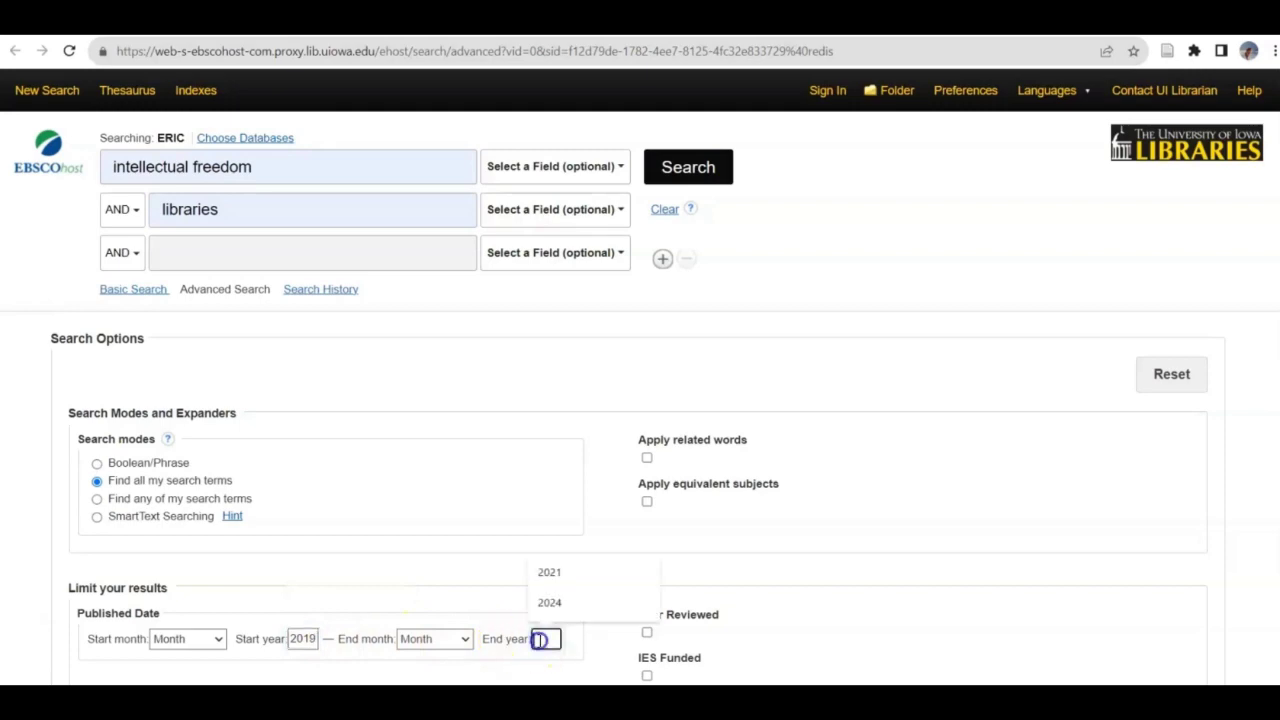
text(2024)
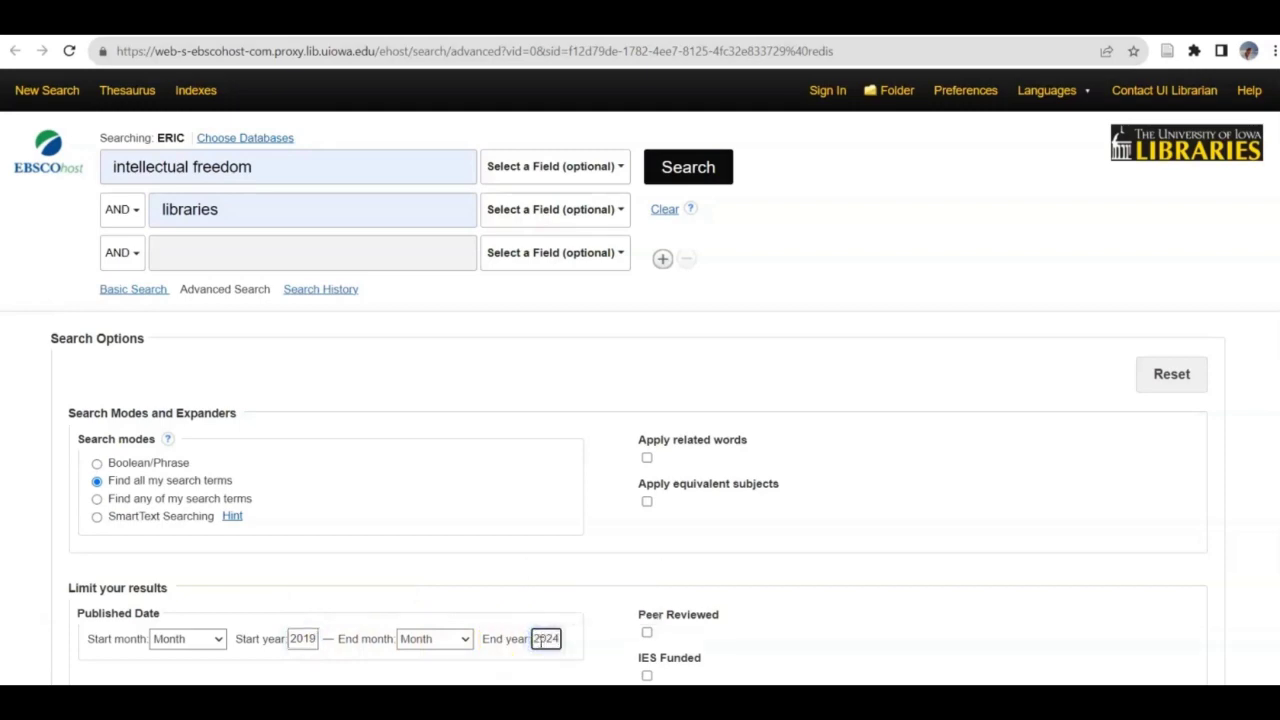
key(Return)
- Open the article "Why Intellectual Freedom and Equitable Access Are Even More Important Today" from the results and save it to Zotero
scroll(1026, 294, down, 2)
scroll(640, 400, down, 2)
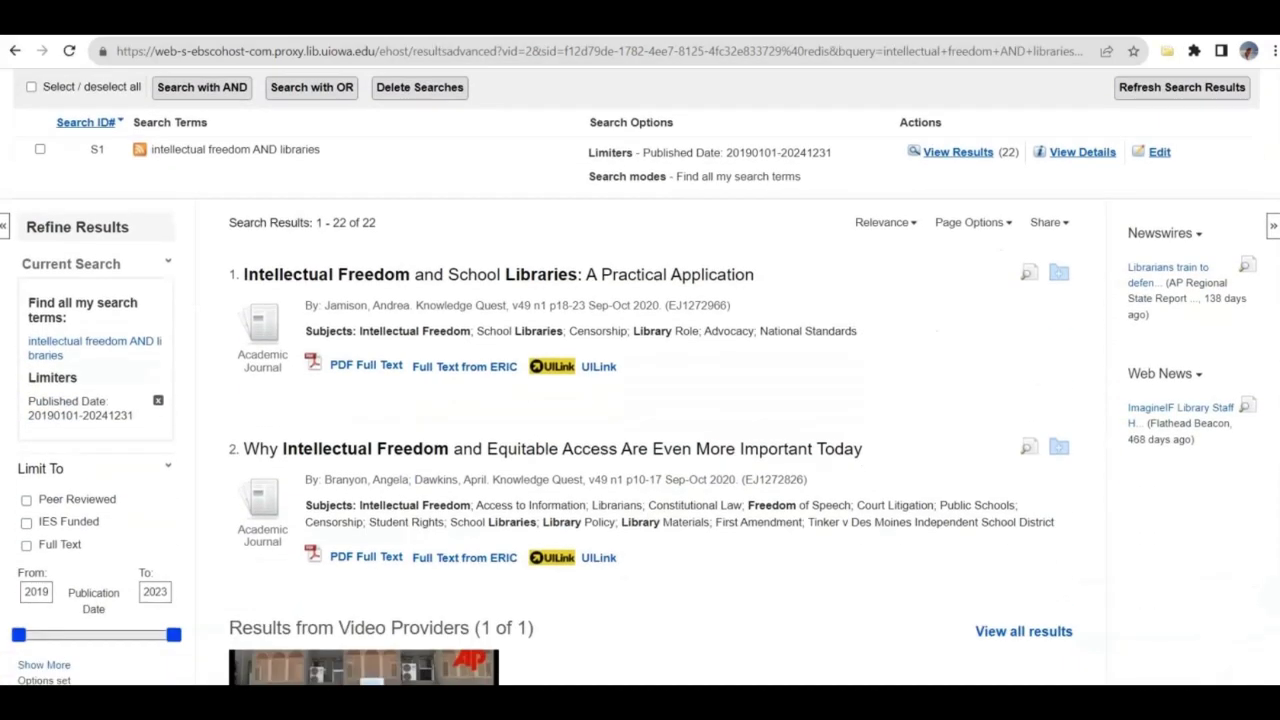
scroll(737, 243, down, 1)
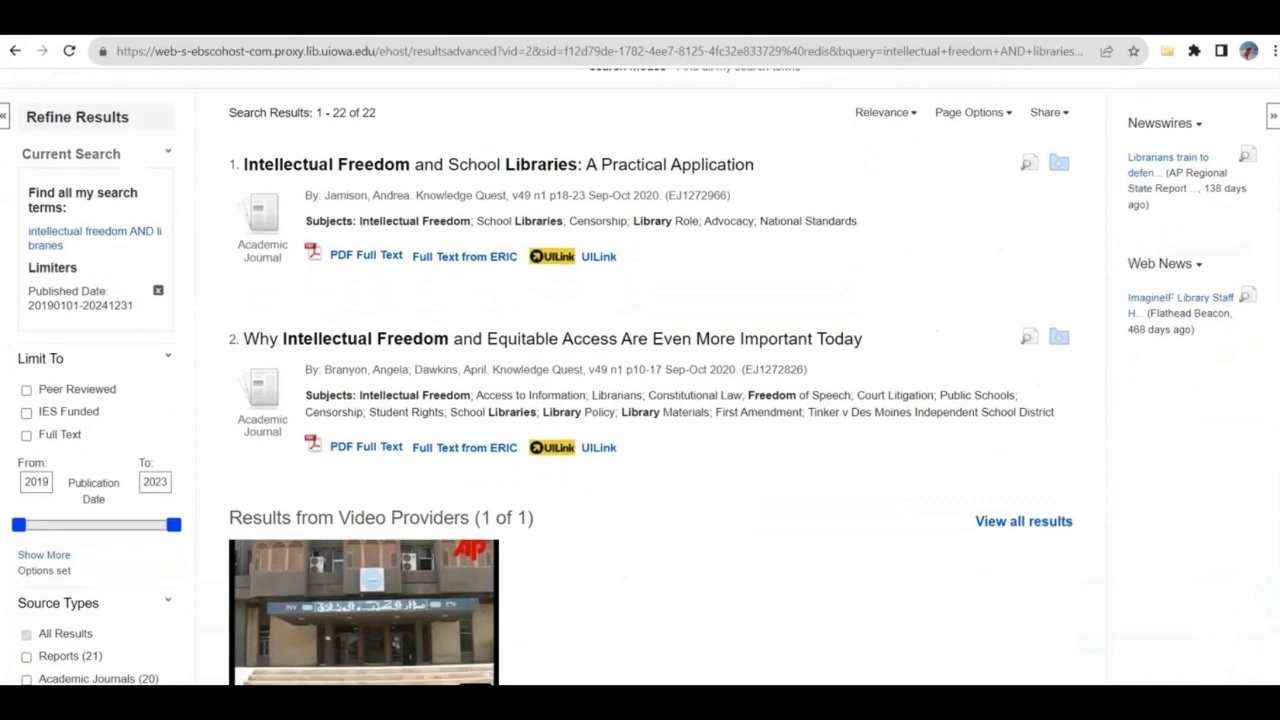
click(623, 341)
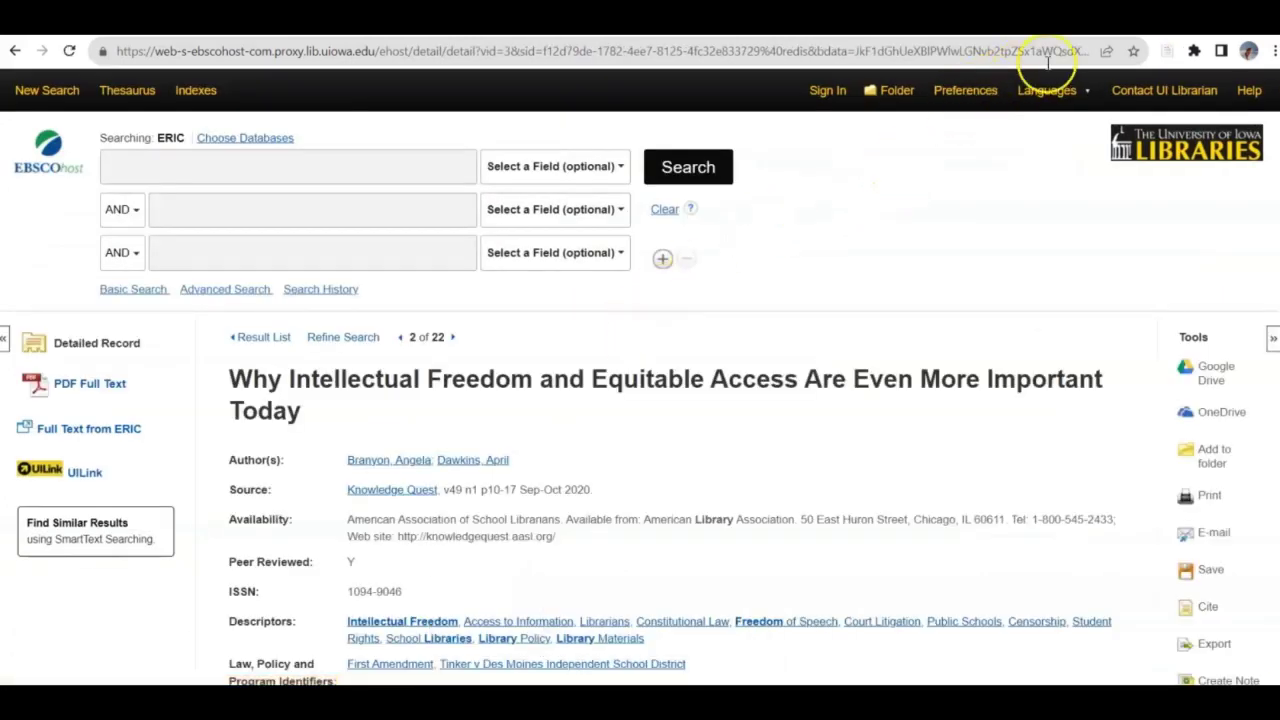
click(1160, 51)
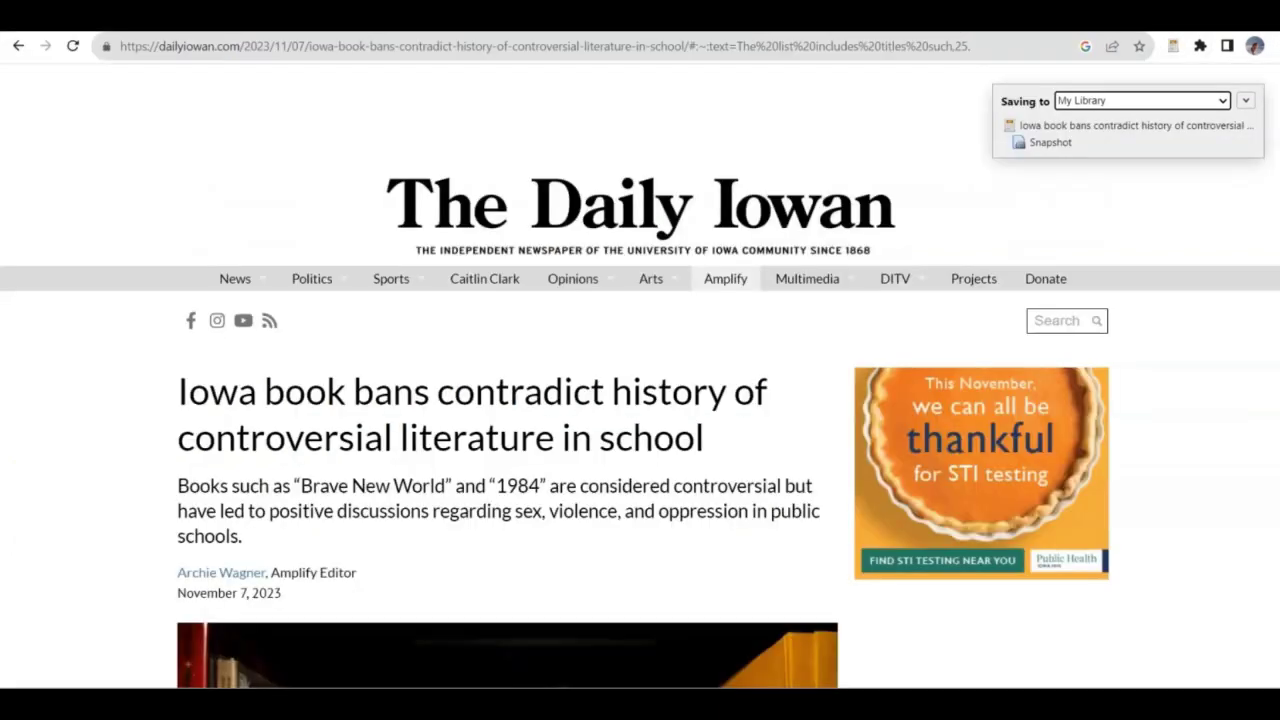
- Save the Daily Iowan article "Iowa book bans contradict history of controversial literature in school" to My Library in Zotero
click(1194, 654)
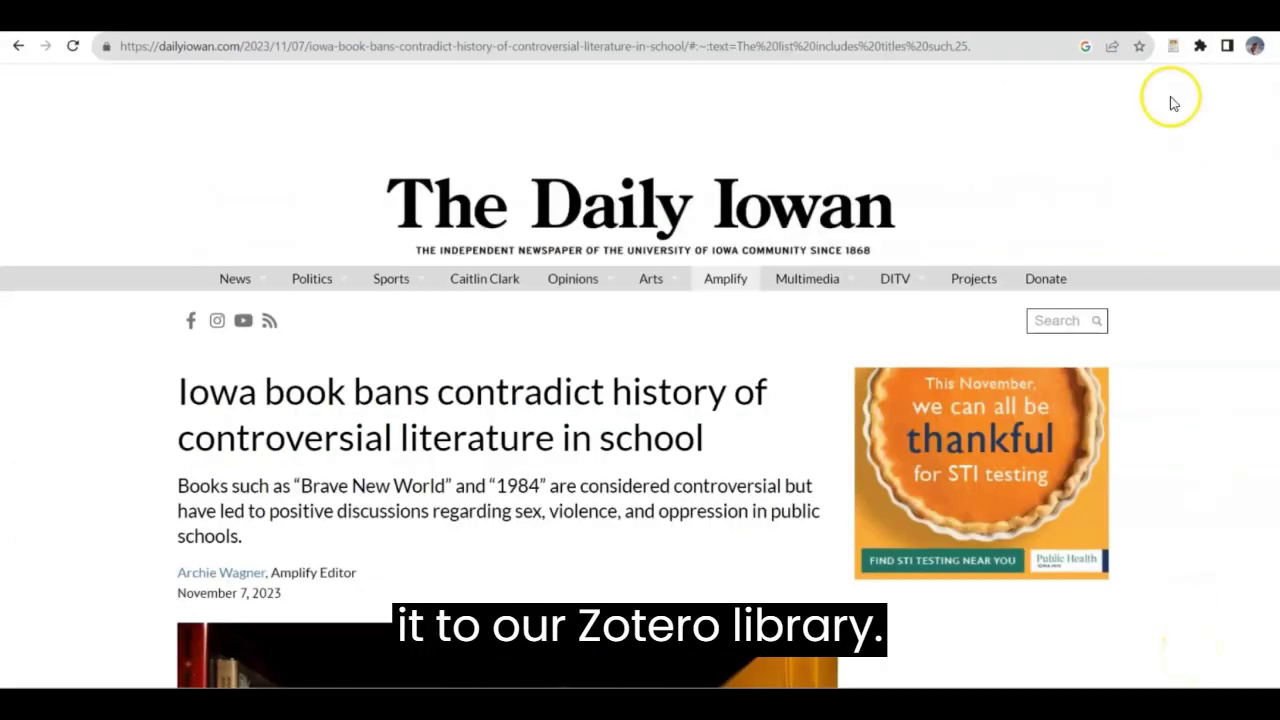
click(1174, 50)
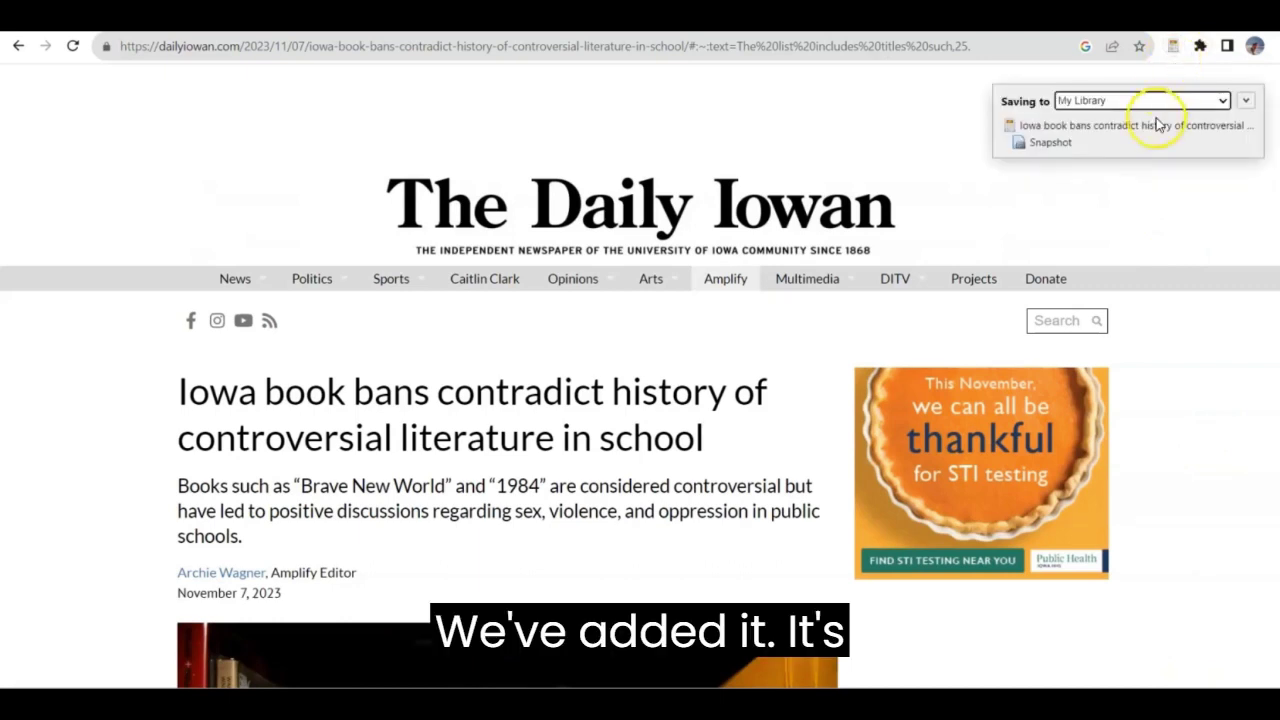
click(1106, 129)
click(896, 114)
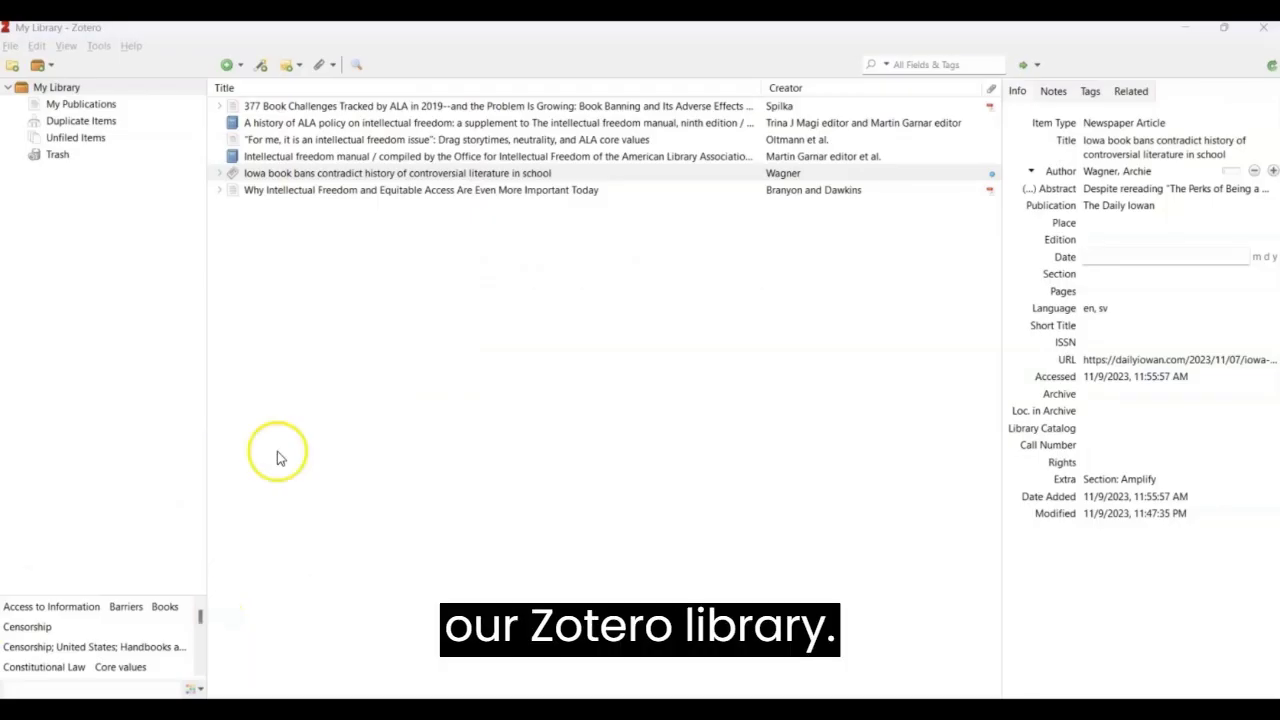
- Set the date of the newspaper article "Iowa book bans contradict history of controversial literature in school" to 11/07/2023
click(420, 173)
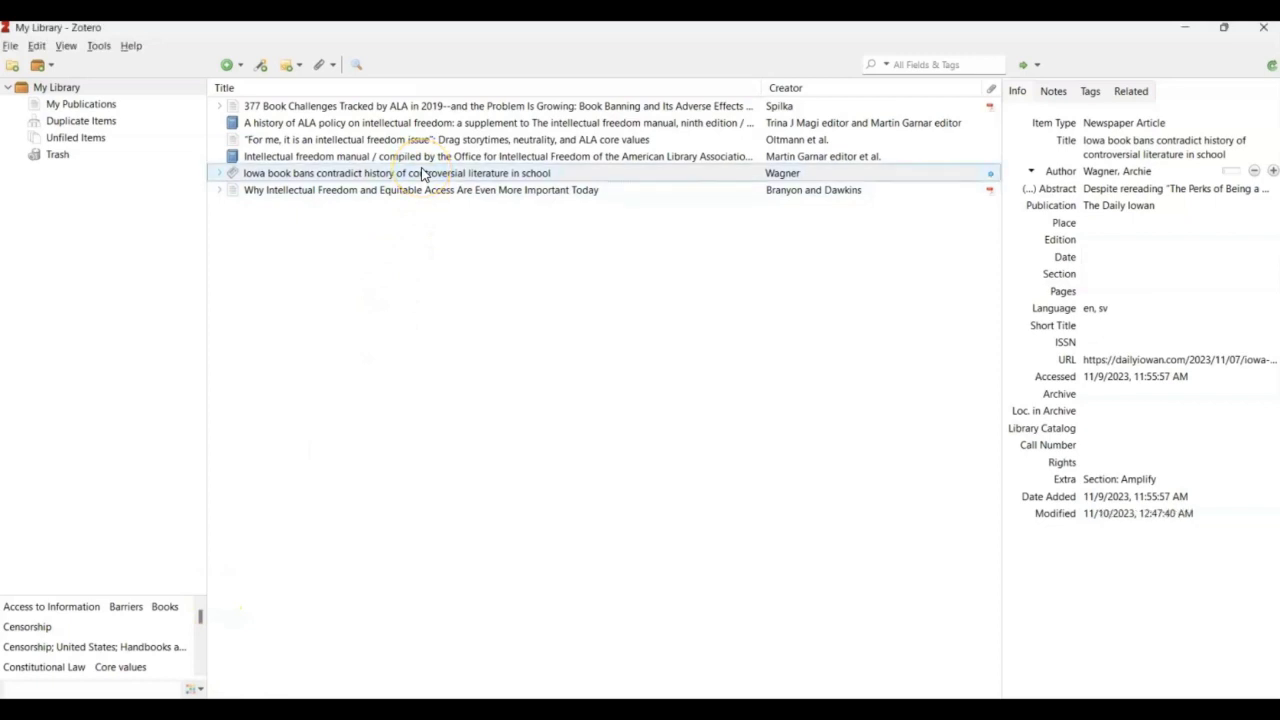
click(1089, 257)
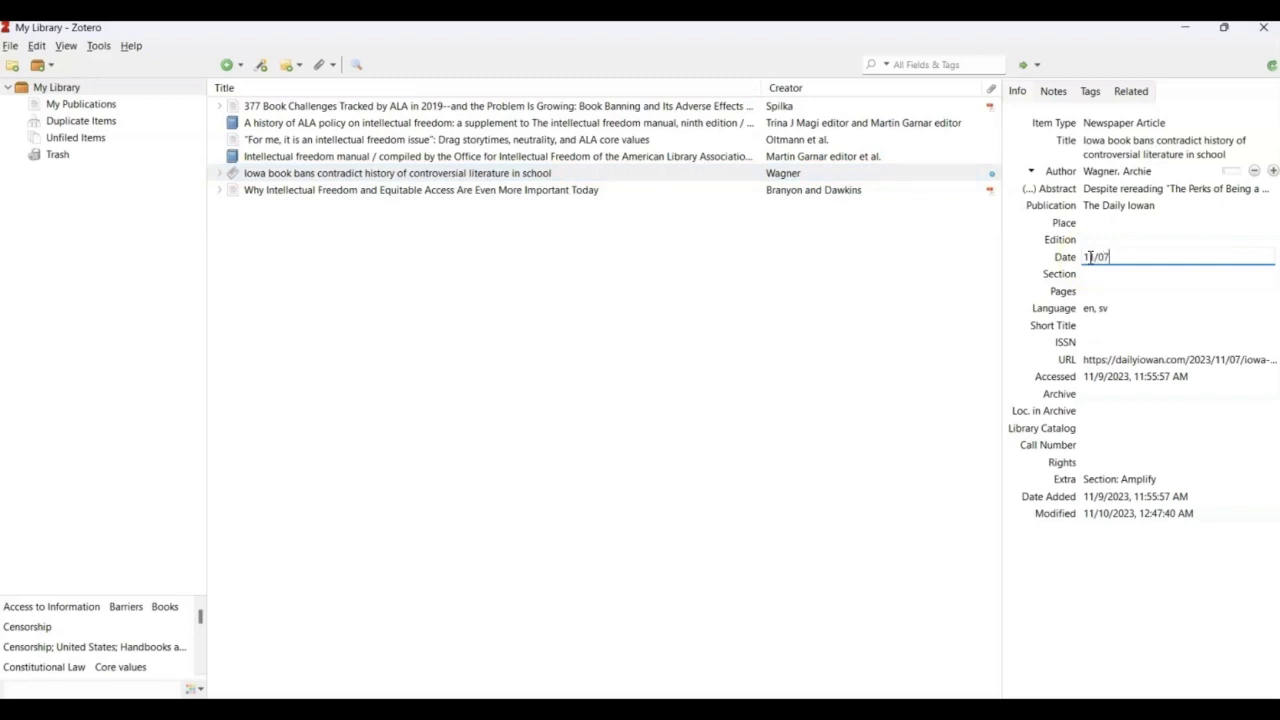
text(11/07/2023)
key(Return)
click(1097, 259)
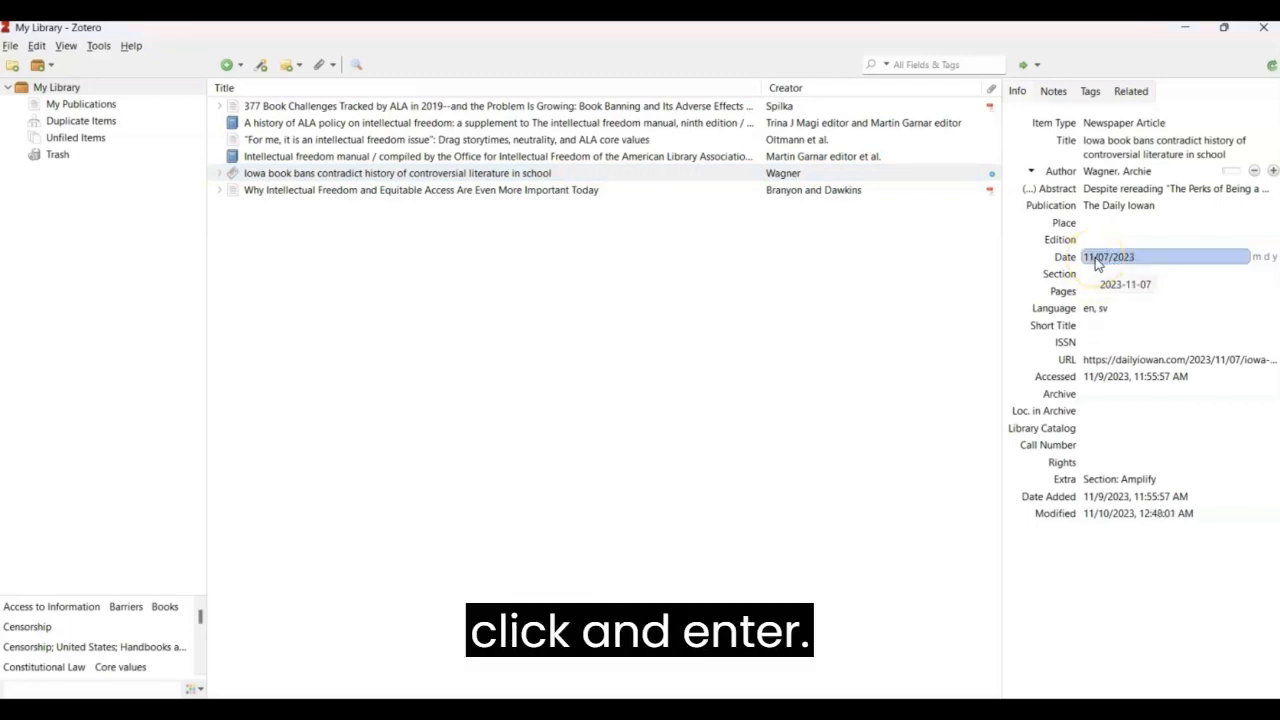
click(829, 206)
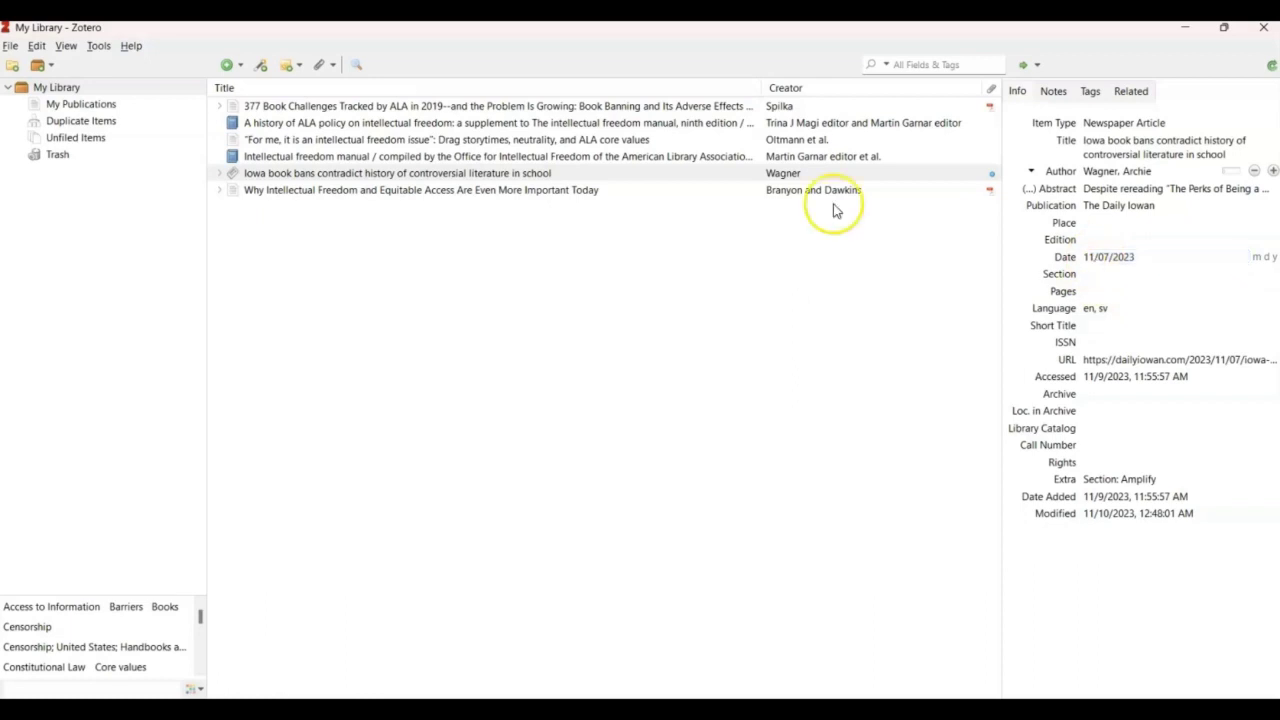
- Open the online version of the saved Daily Iowan article to look up missing citation details such as location and page numbers
click(437, 178)
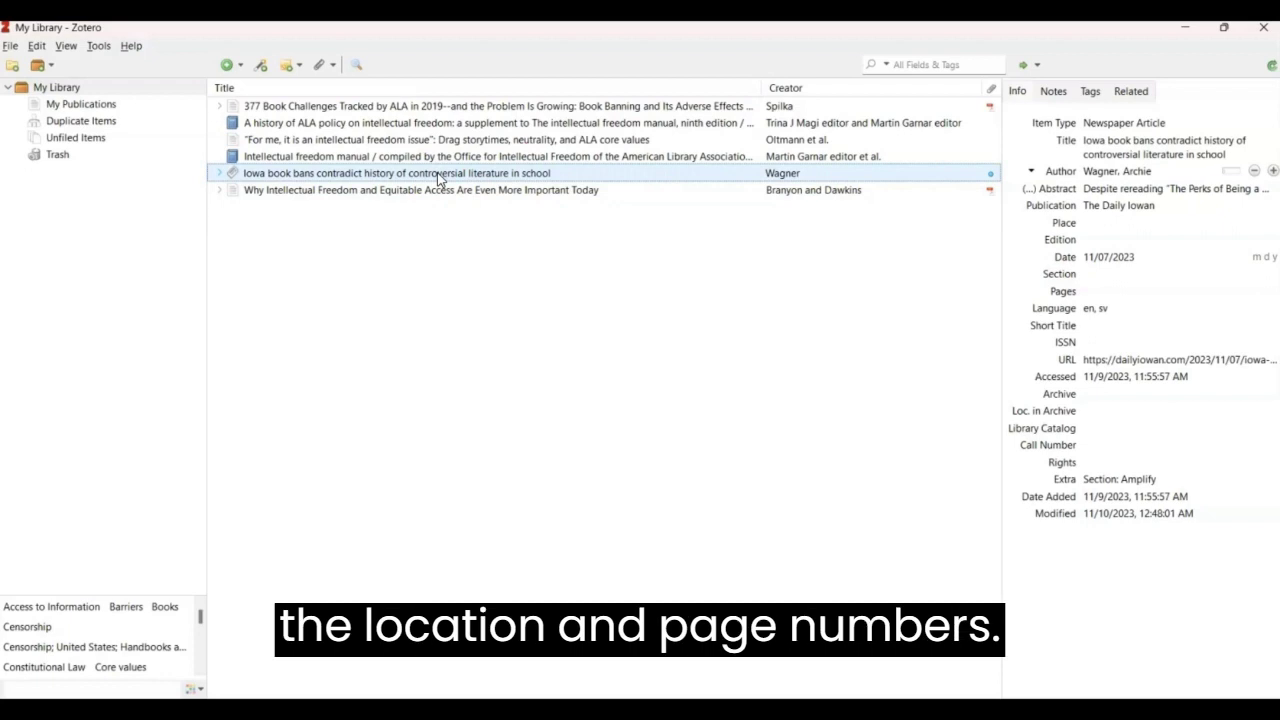
right_click(438, 178)
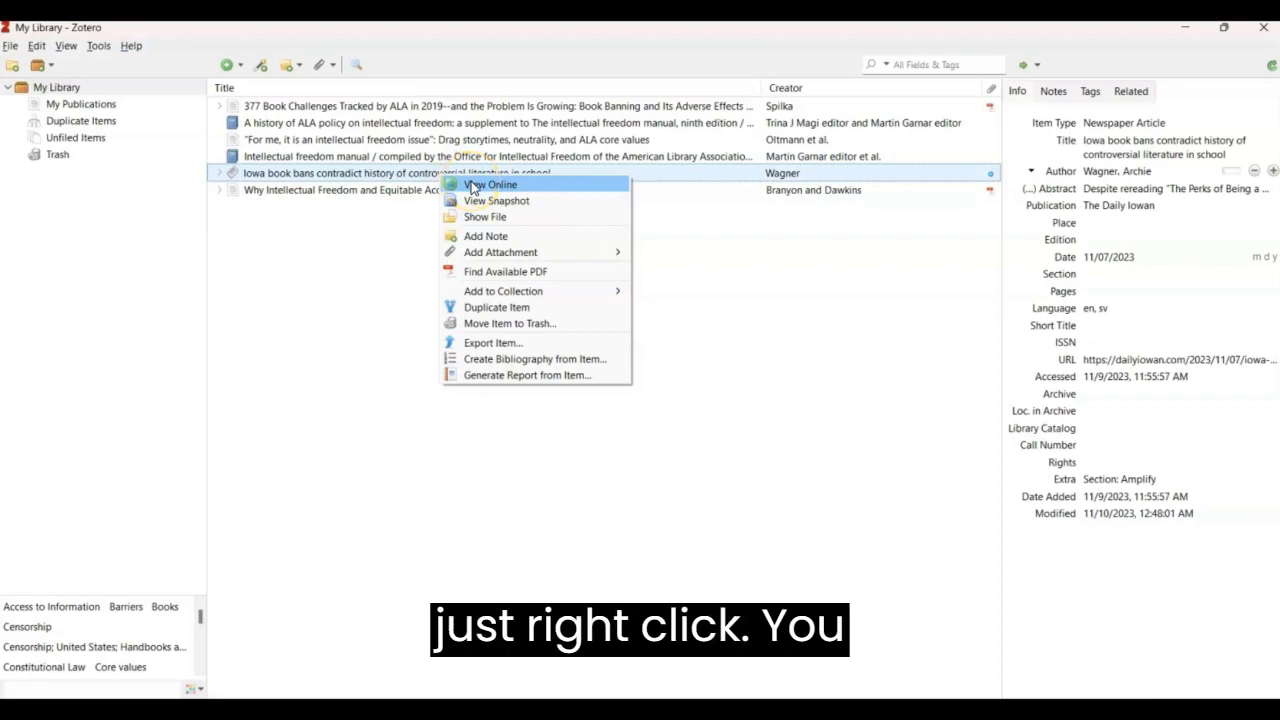
click(473, 186)
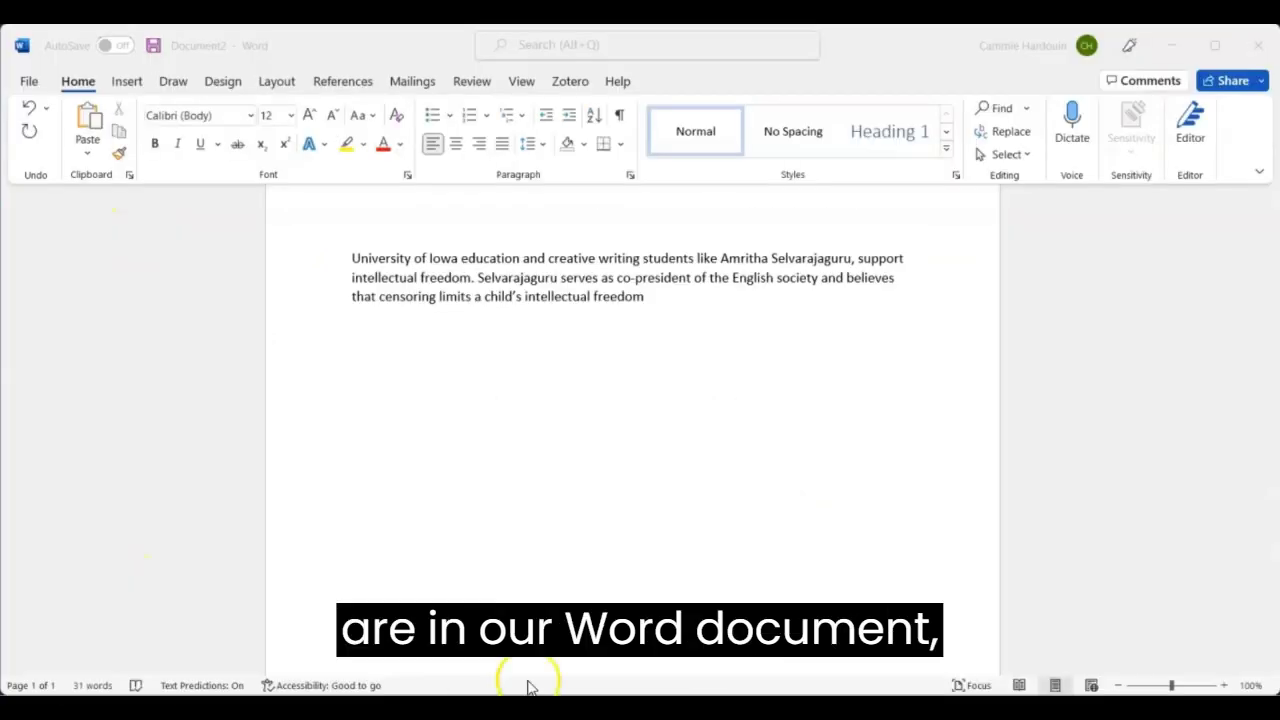
- In the Word document, insert a Zotero in-text citation for the Daily Iowan article after "intellectual freedom", finding it by the author's surname
click(650, 300)
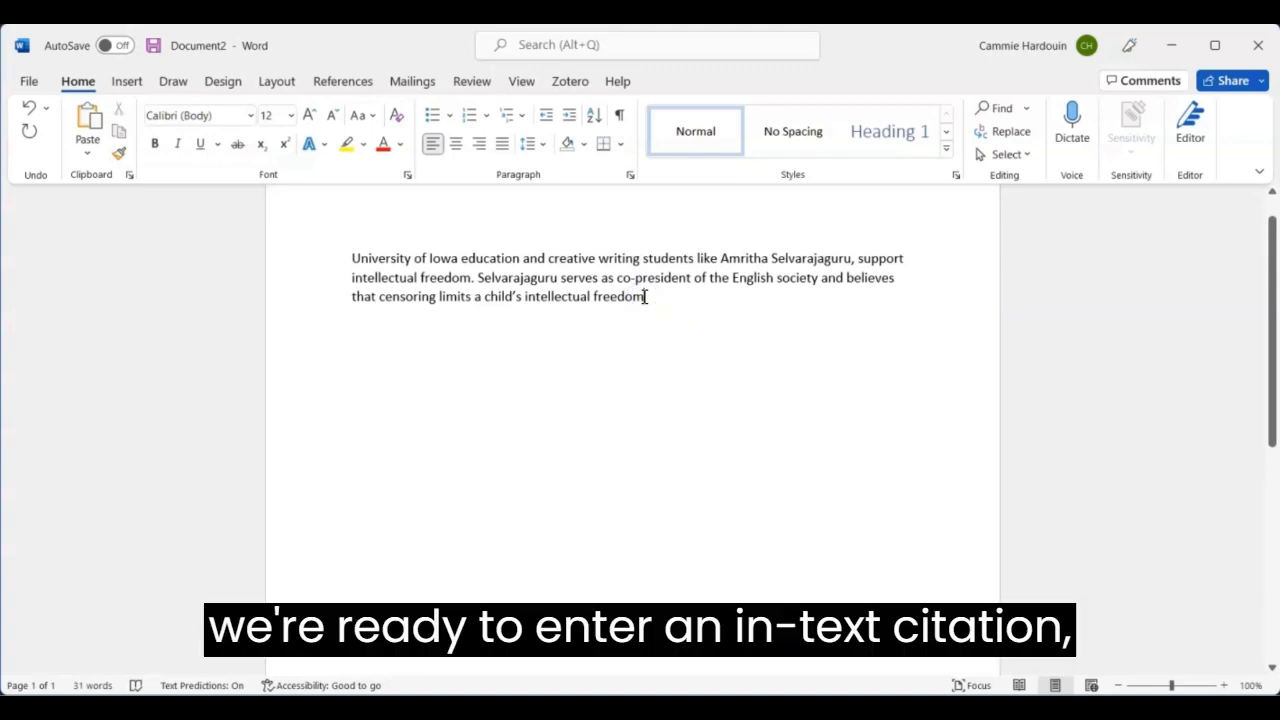
click(570, 83)
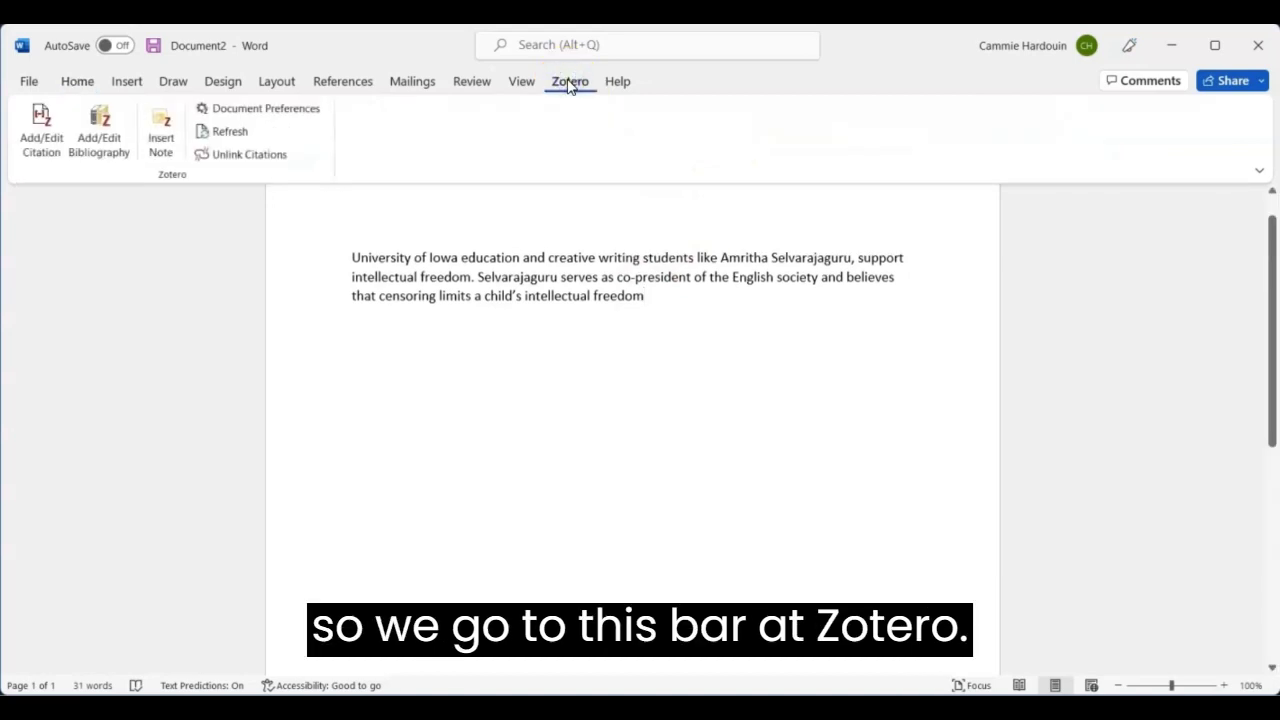
click(48, 133)
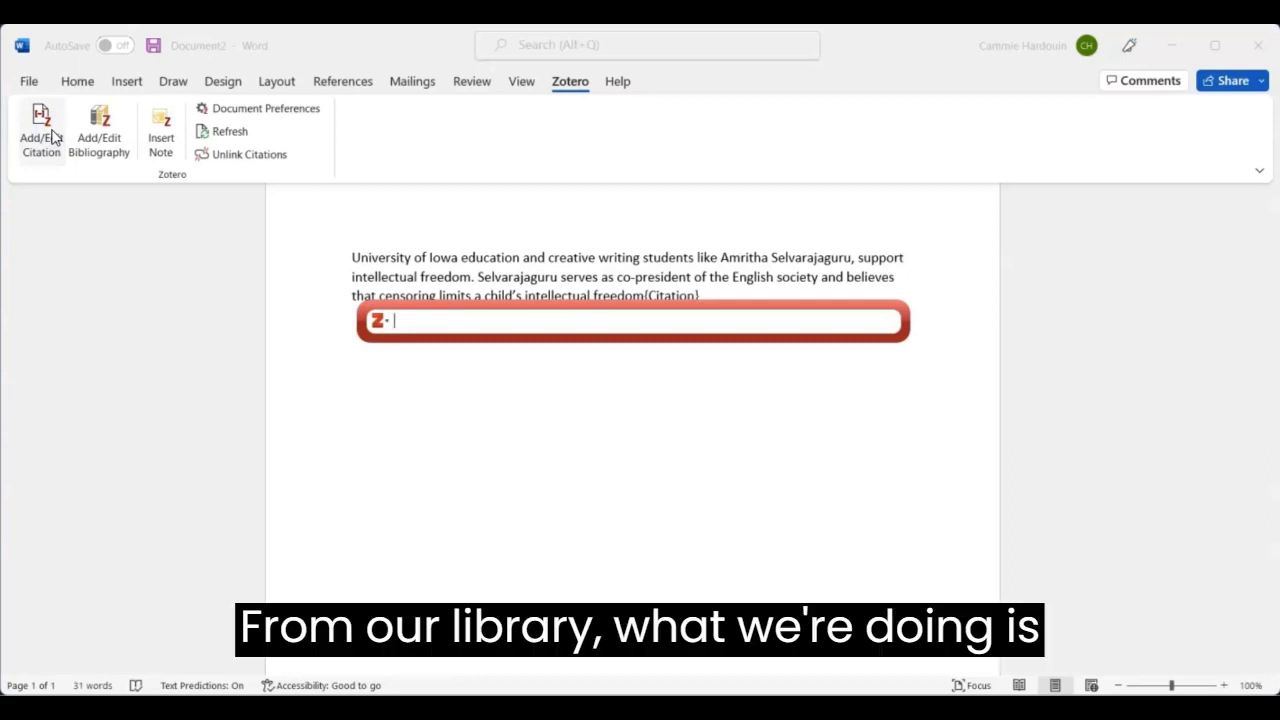
text(ag)
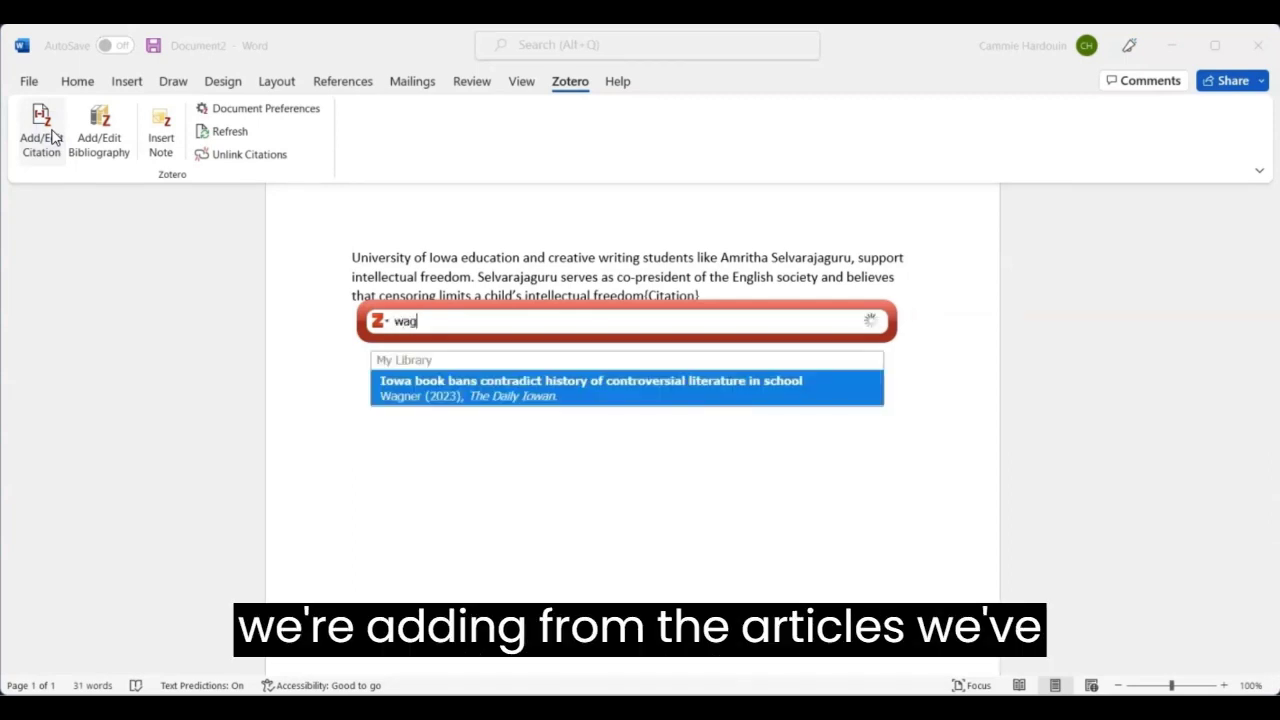
text(er)
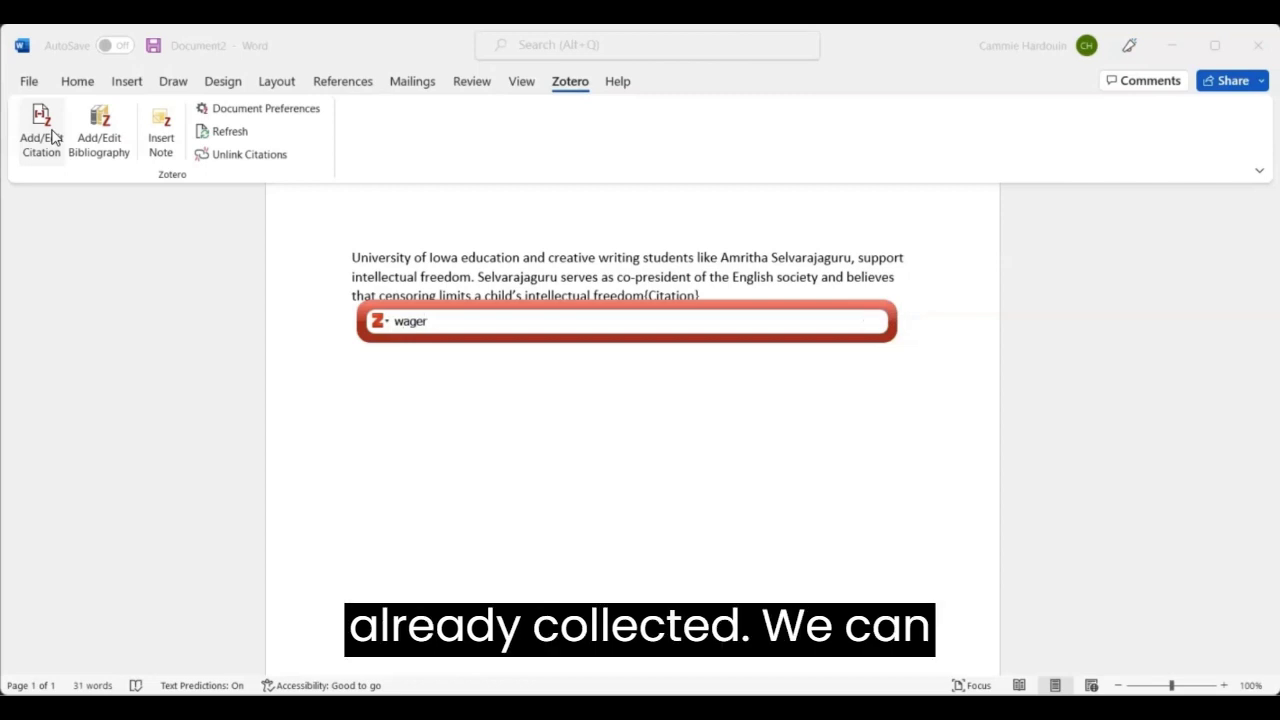
key(BackSpace)
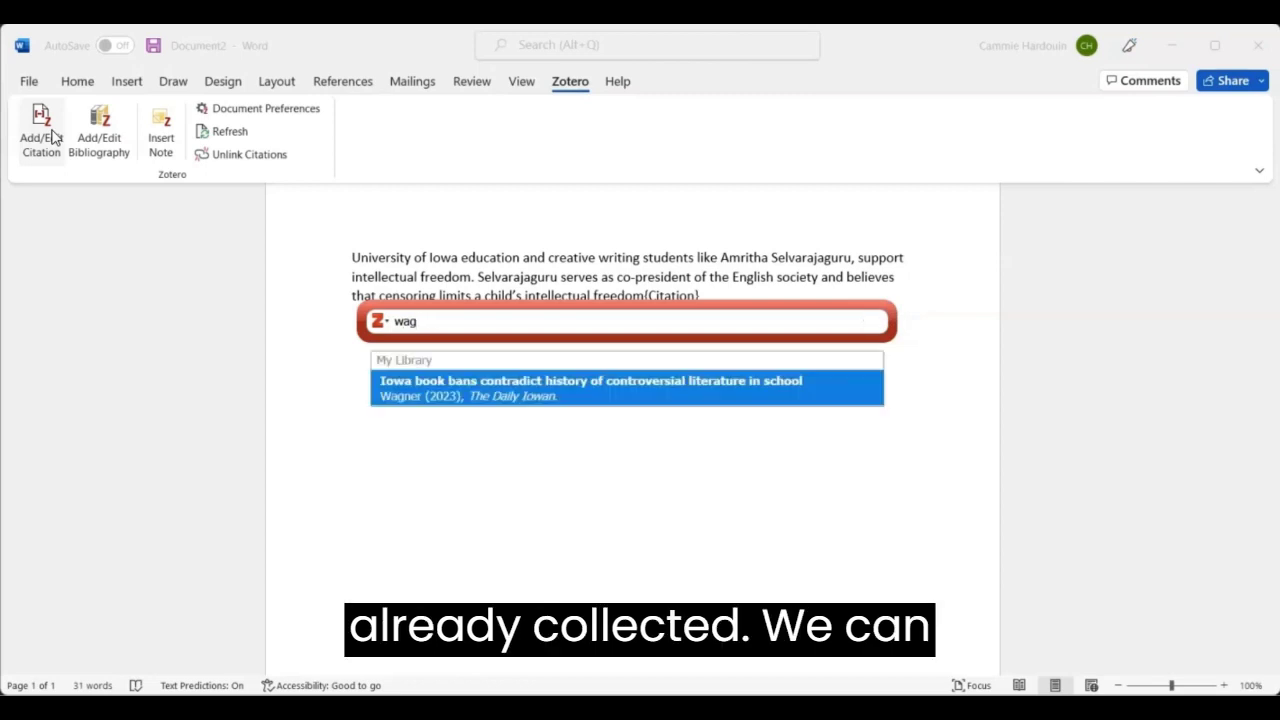
text(ner)
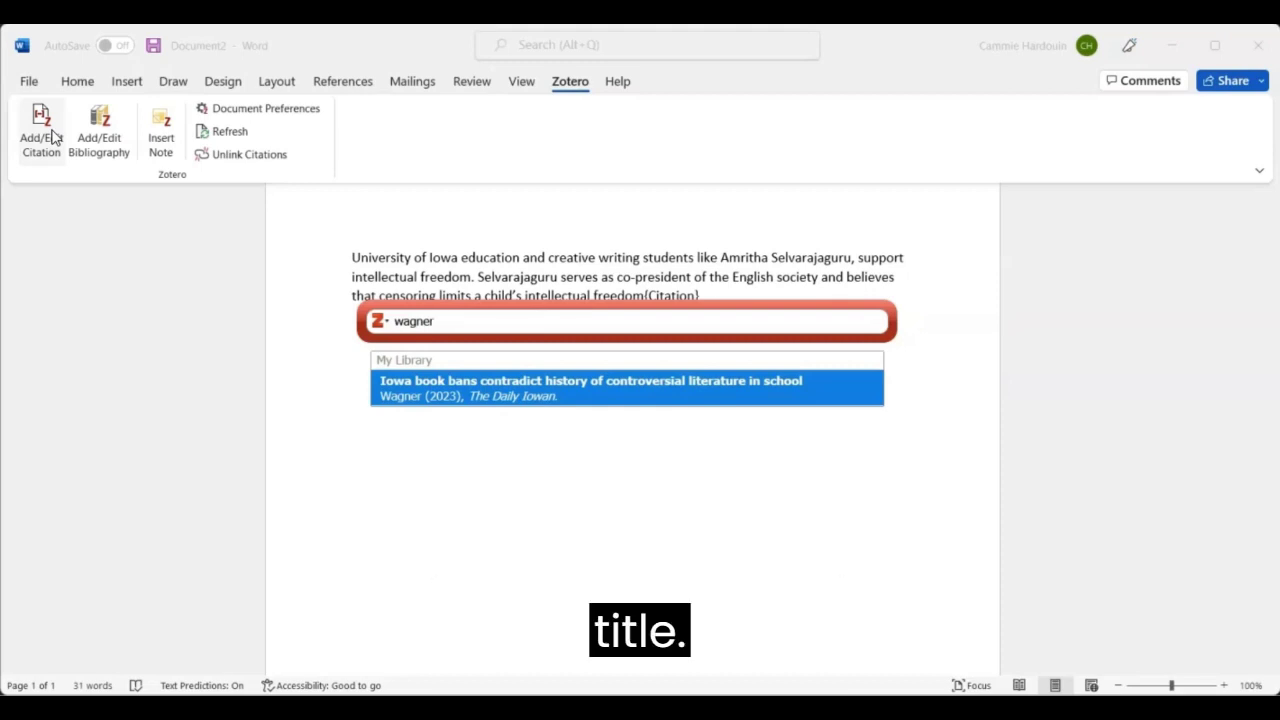
key(Return)
click(763, 294)
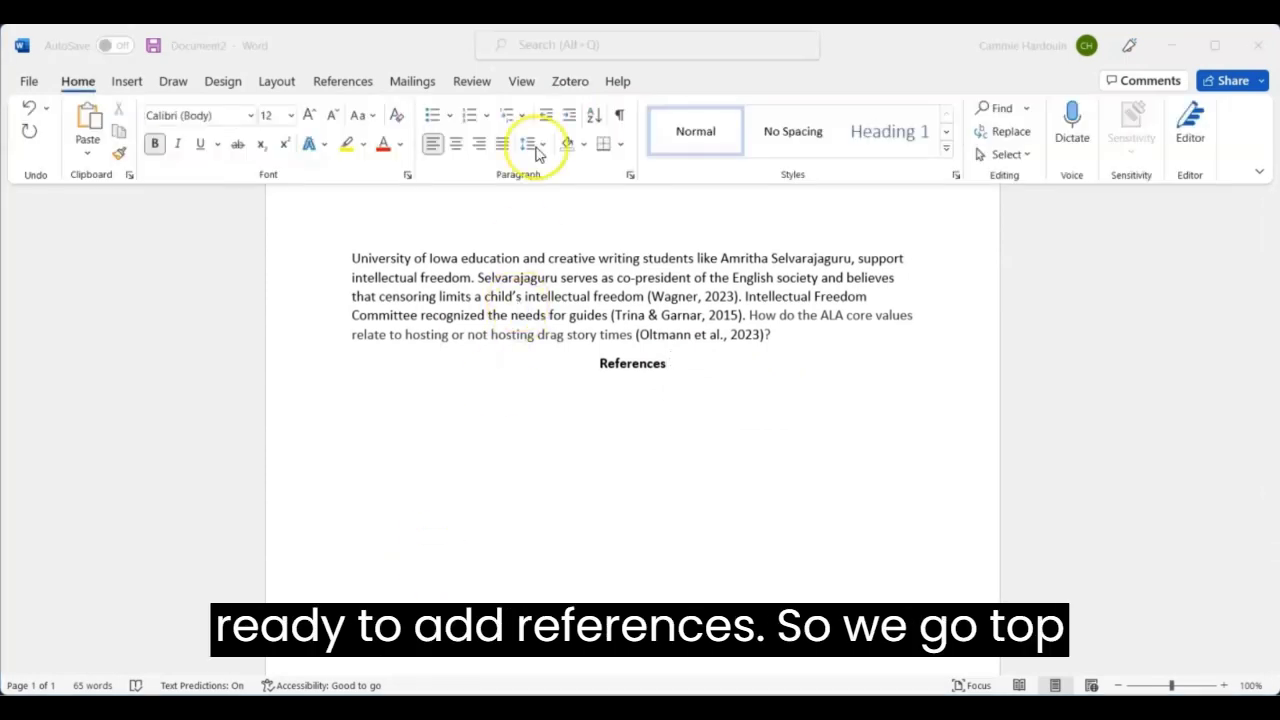
- Insert the Zotero bibliography of the cited sources below the References heading
click(569, 81)
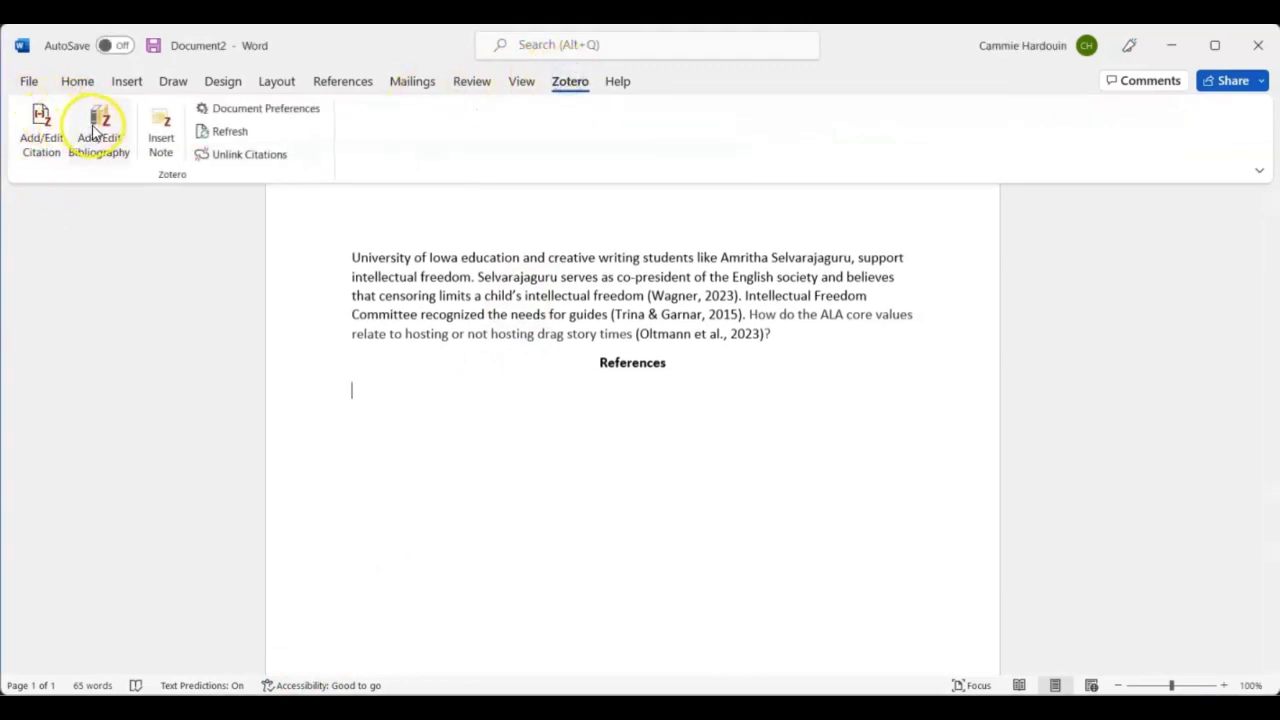
click(97, 137)
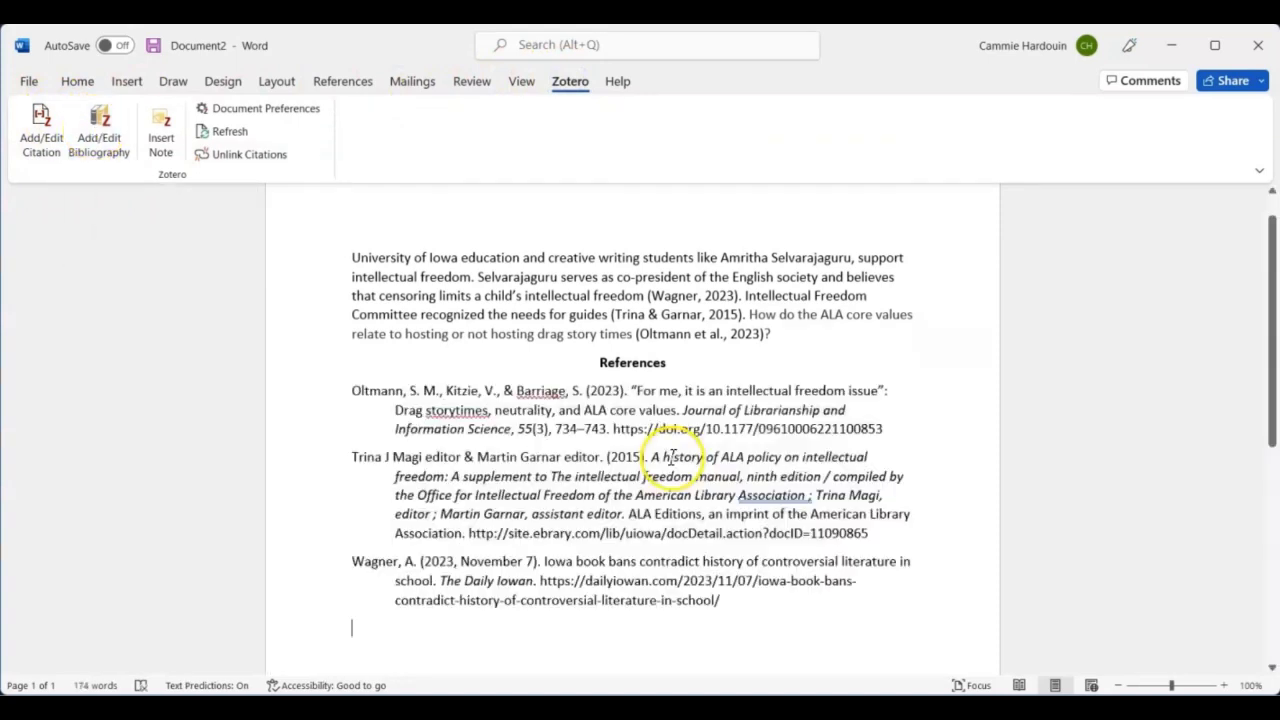